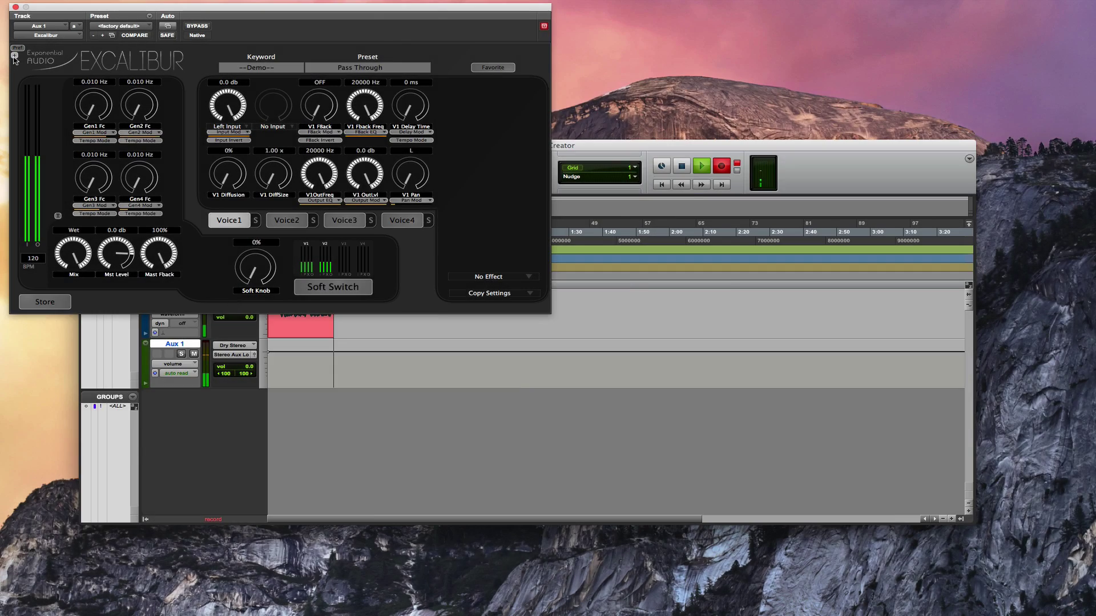
Step: Expand Excalibur to its full-size view, with the Pass Through demo preset loaded
{"action": "left_click", "coordinate": [14, 55]}
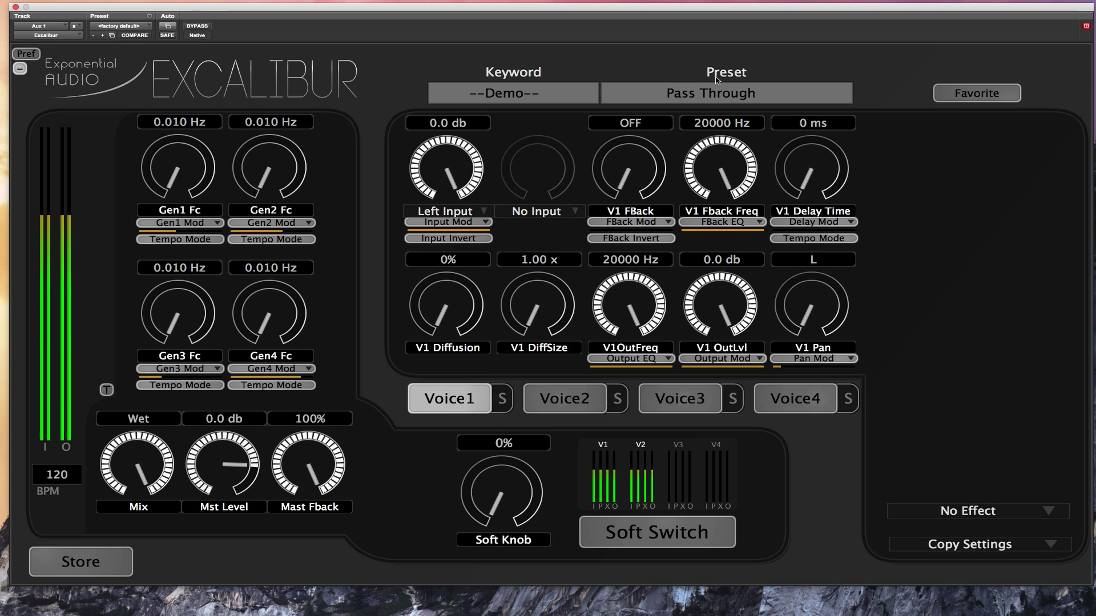
Step: Filter presets by the Guitar keyword and load Vintage Tempo Slap Amp
{"action": "left_click", "coordinate": [513, 95]}
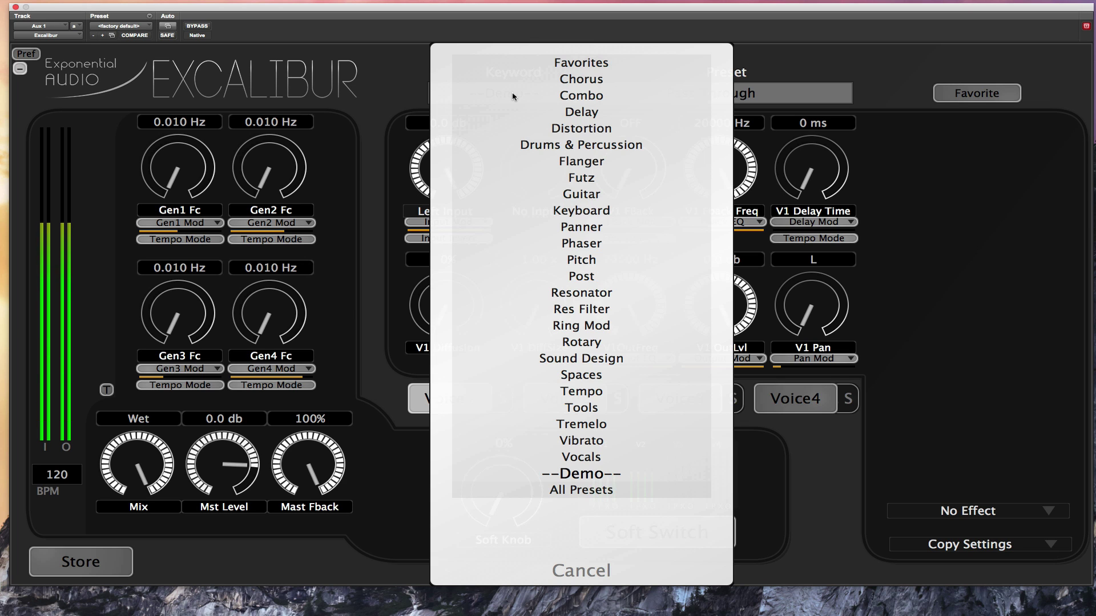
{"action": "left_click", "coordinate": [565, 194]}
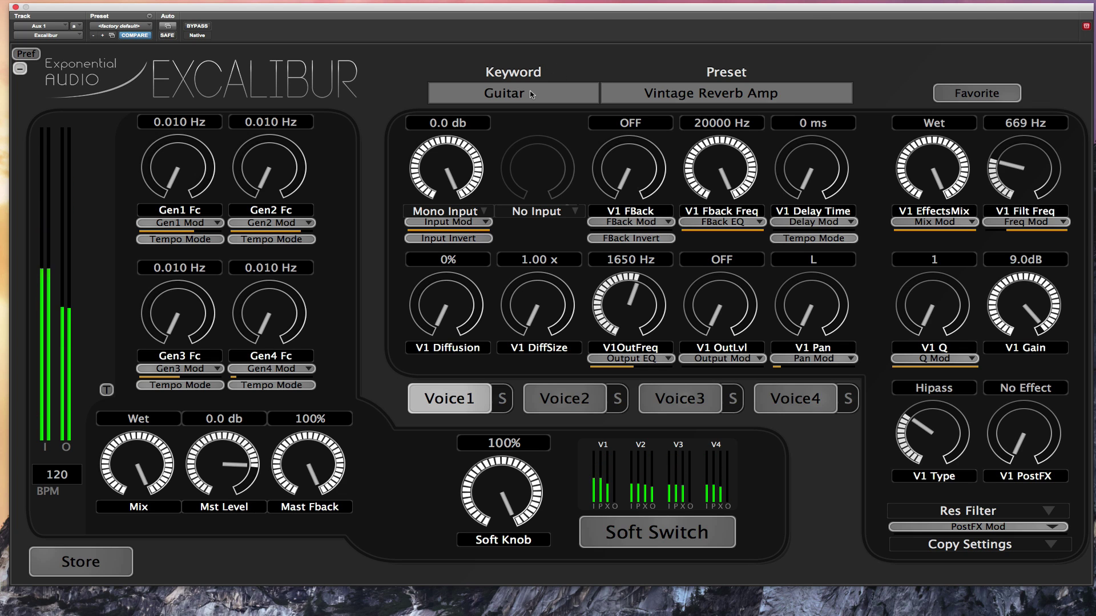
{"action": "left_click", "coordinate": [678, 96]}
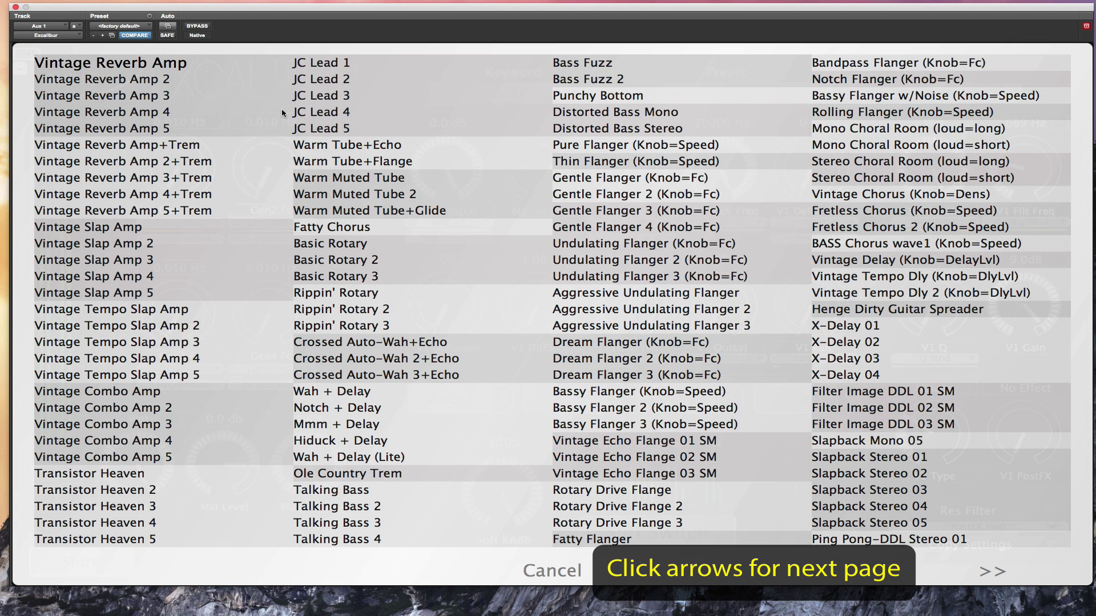
{"action": "left_click", "coordinate": [101, 310]}
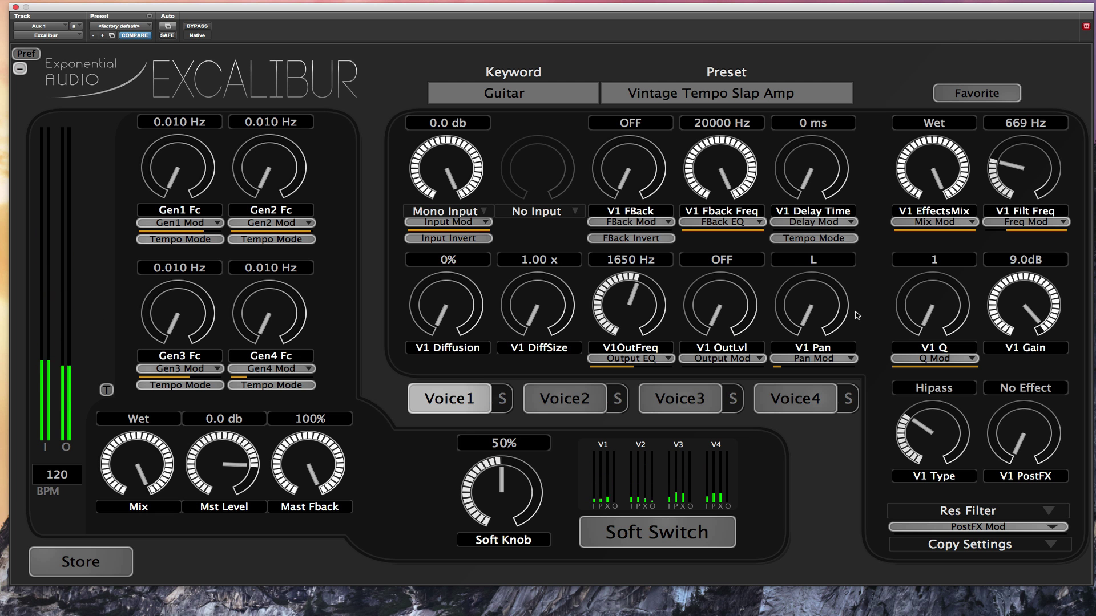
Step: Switch to the Resonator keyword and load the Major Scale (Knob=Pitch) preset
{"action": "left_click", "coordinate": [545, 101]}
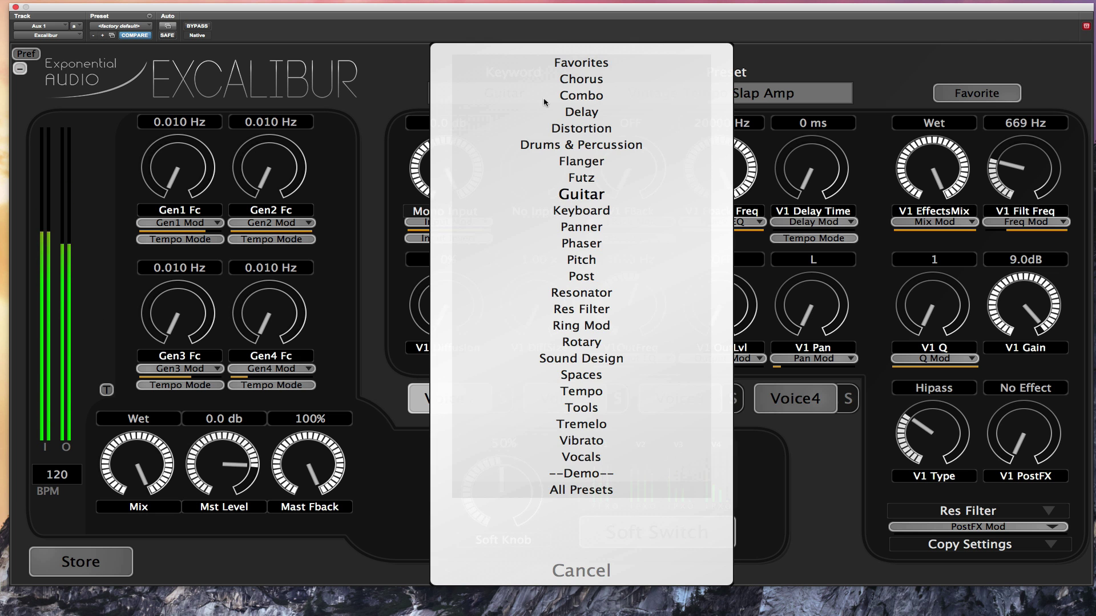
{"action": "left_click", "coordinate": [582, 292]}
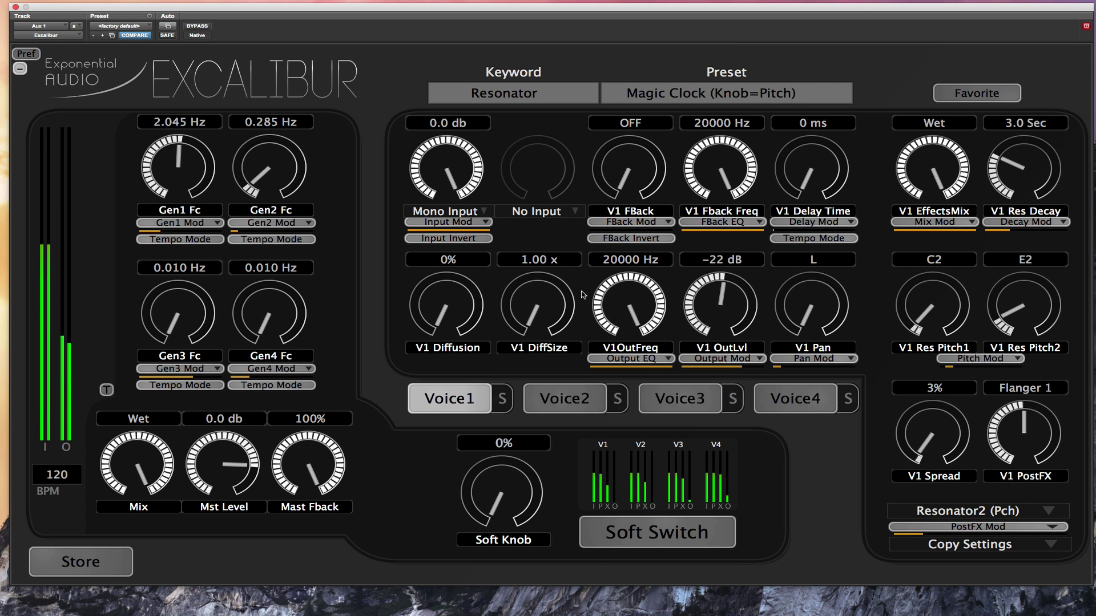
{"action": "left_click", "coordinate": [768, 98]}
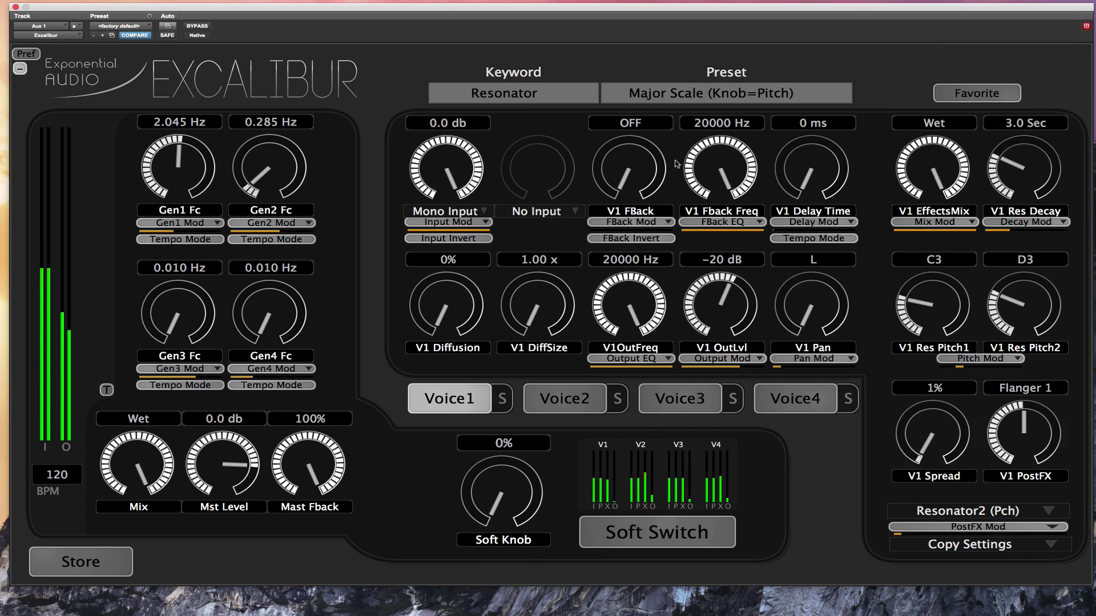
{"action": "left_click", "coordinate": [675, 163]}
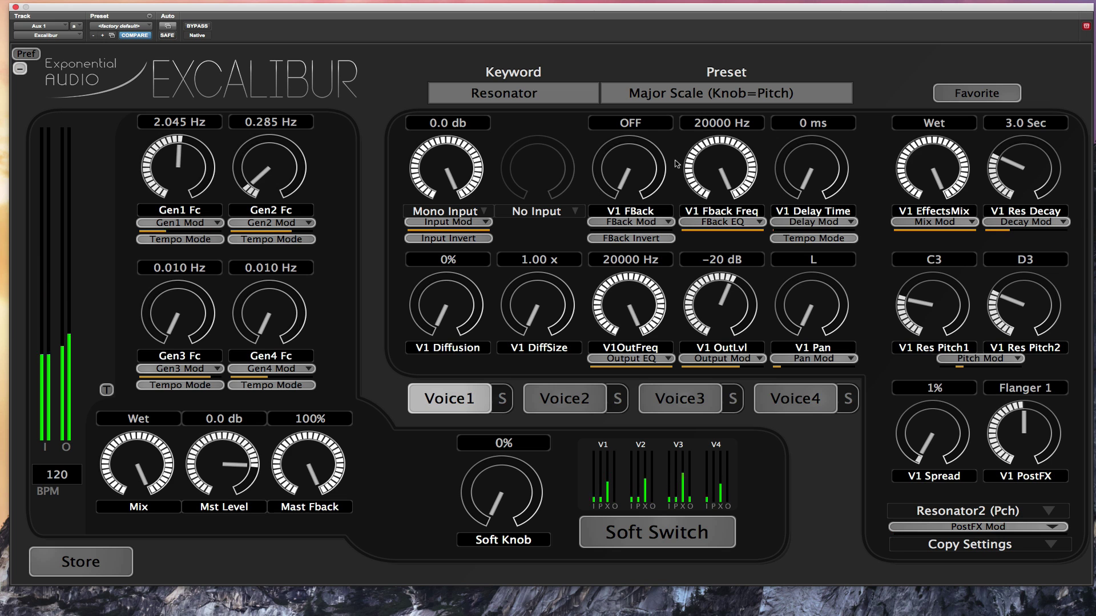
{"action": "left_click", "coordinate": [706, 96]}
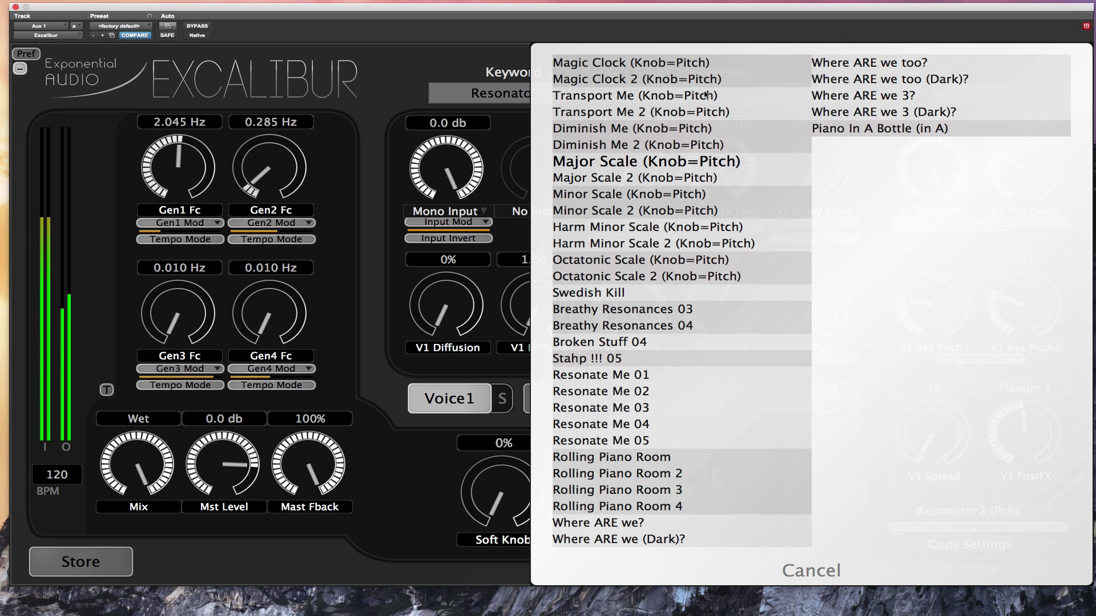
Step: Load Diminish Me 2 (Knob=Pitch), then step down through presets to Crossed Auto-Wah 3+Echo
{"action": "left_click", "coordinate": [674, 147]}
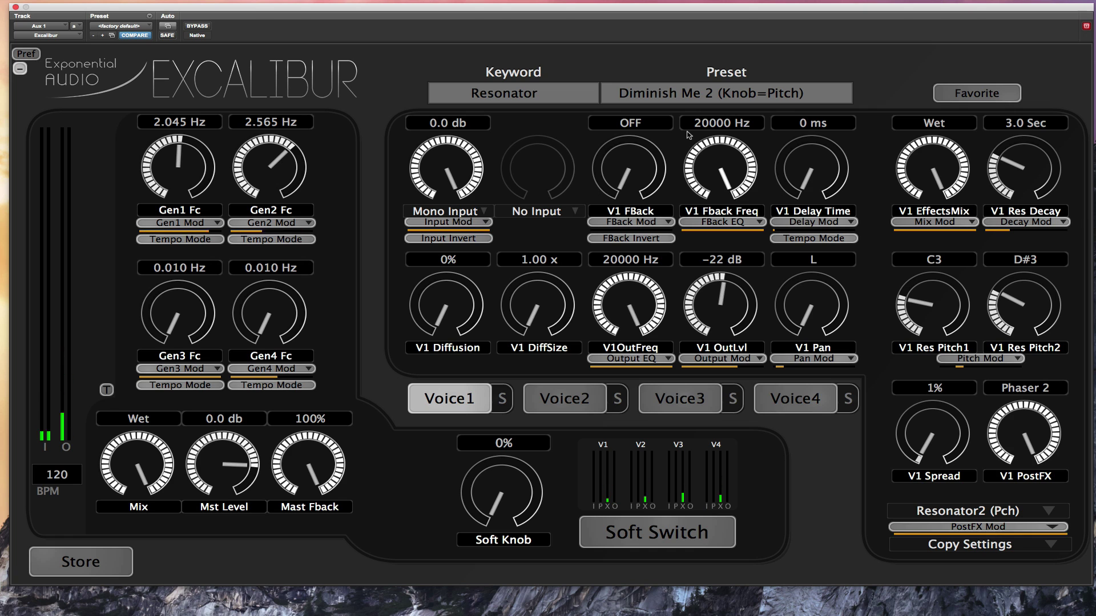
{"action": "key", "text": "Down"}
{"action": "key", "text": "Down"}
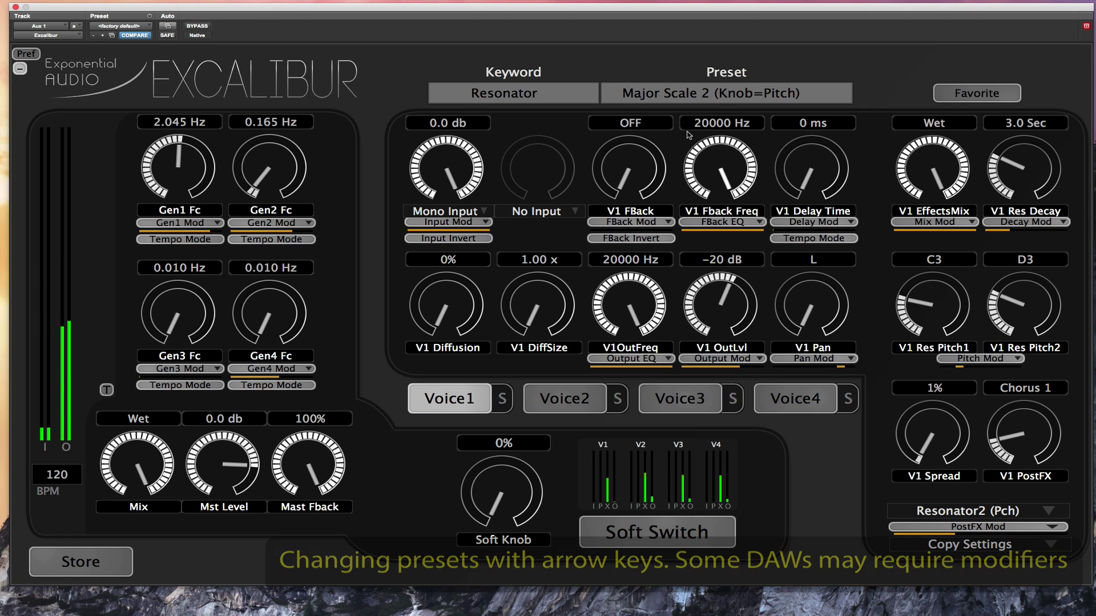
{"action": "key", "text": "Down"}
{"action": "key", "text": "Down"}
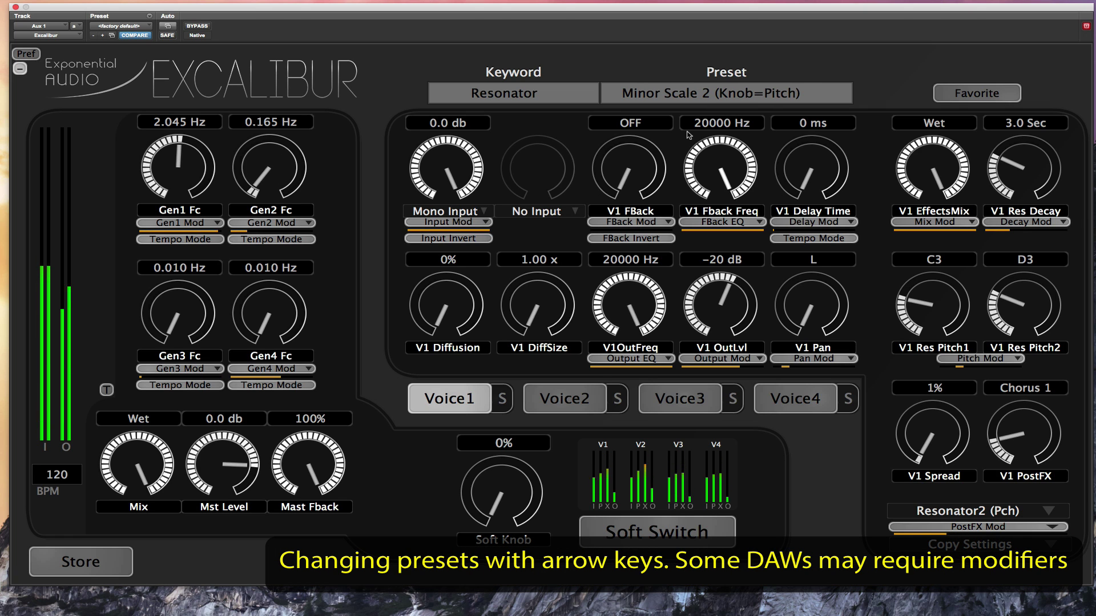
{"action": "key", "text": "Down"}
{"action": "key", "text": "Down"}
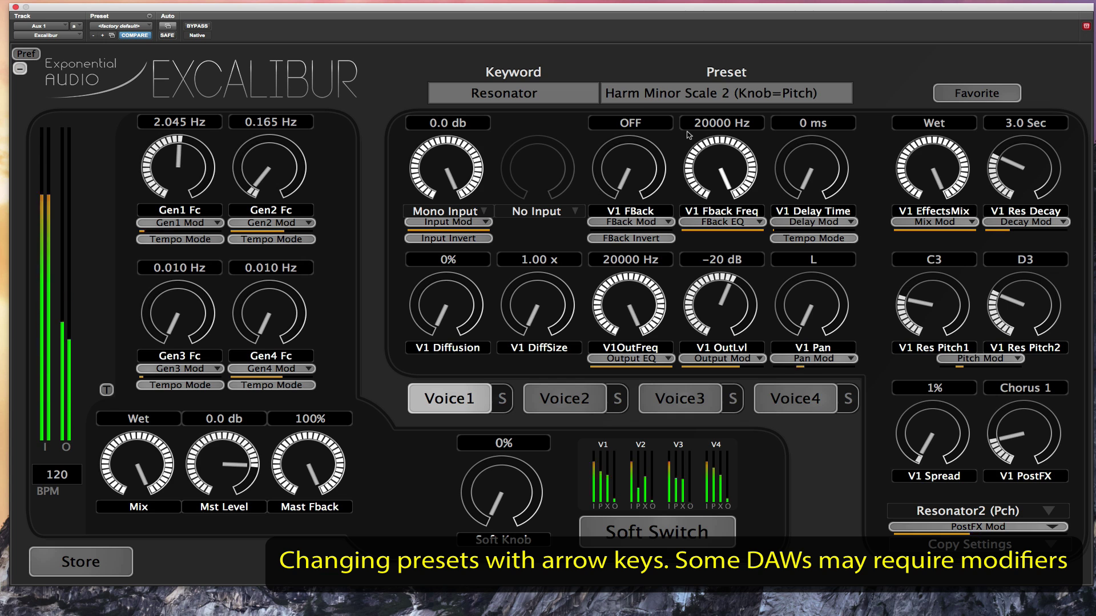
{"action": "key", "text": "Down"}
{"action": "key", "text": "Down"}
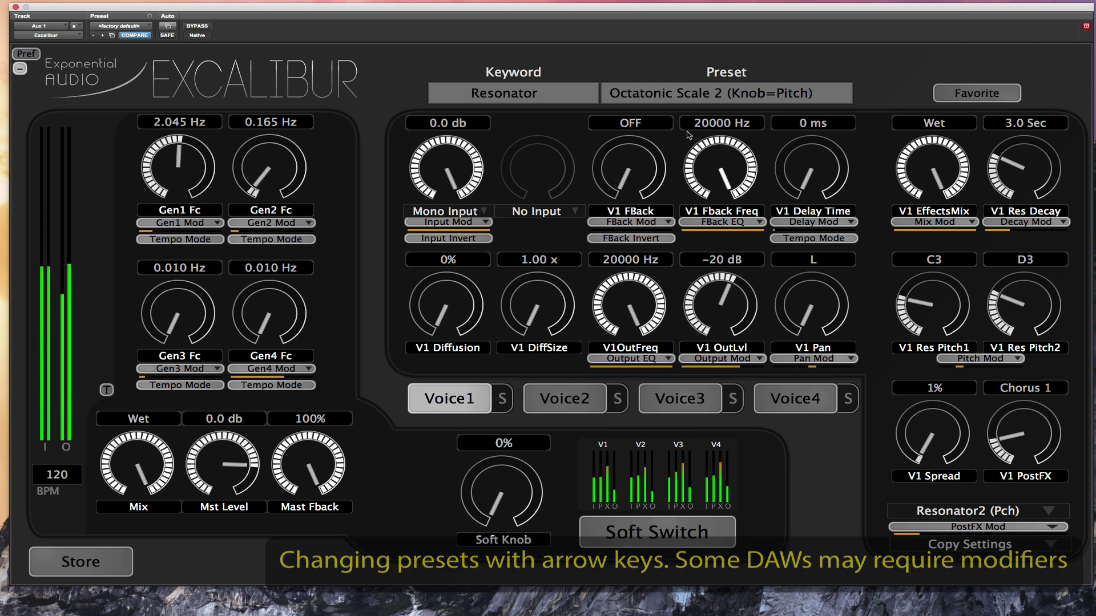
{"action": "key", "text": "Down"}
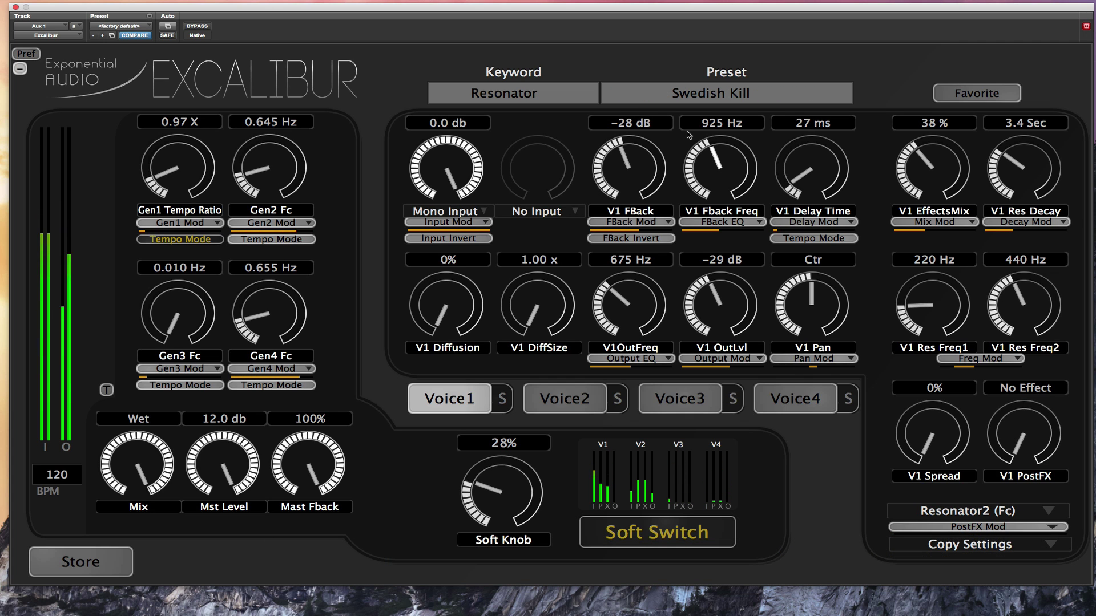
{"action": "key", "text": "Down"}
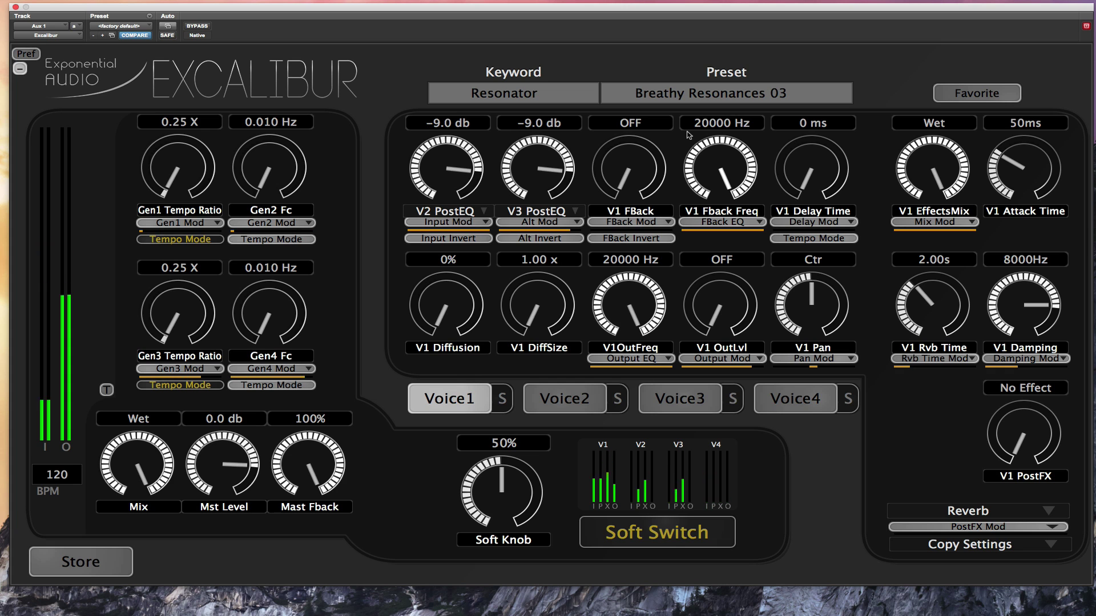
{"action": "key", "text": "Down"}
{"action": "key", "text": "Down"}
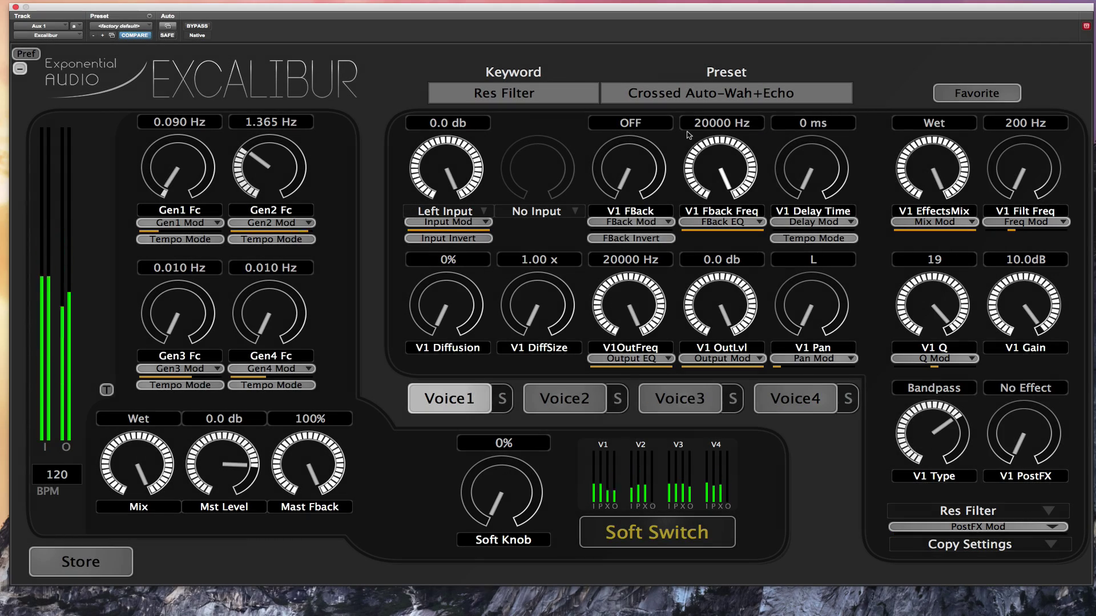
{"action": "key", "text": "Down"}
{"action": "key", "text": "Down"}
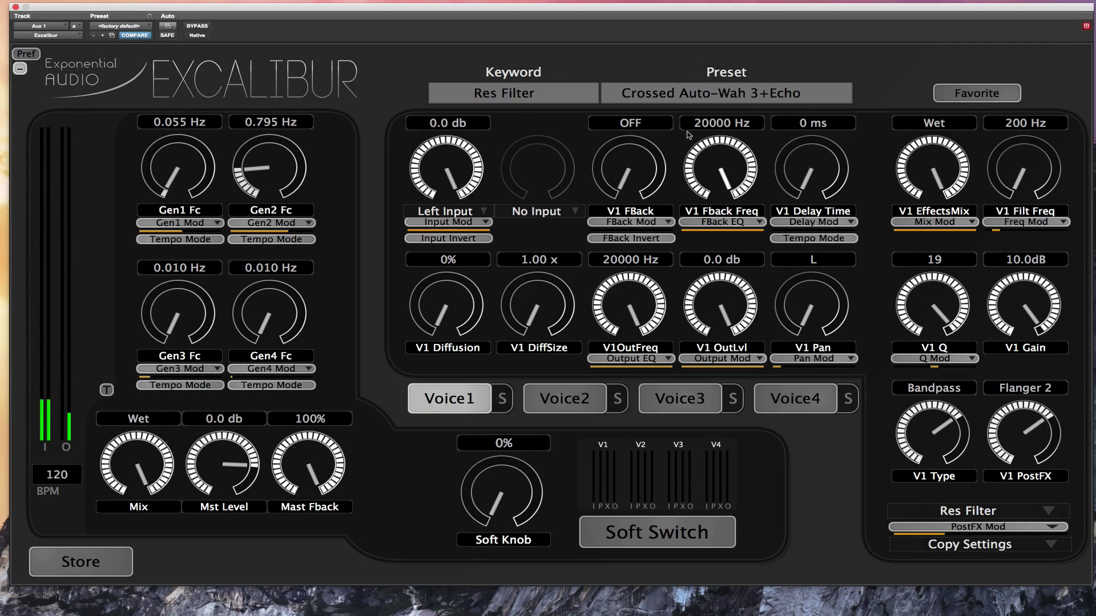
{"action": "key", "text": "Down"}
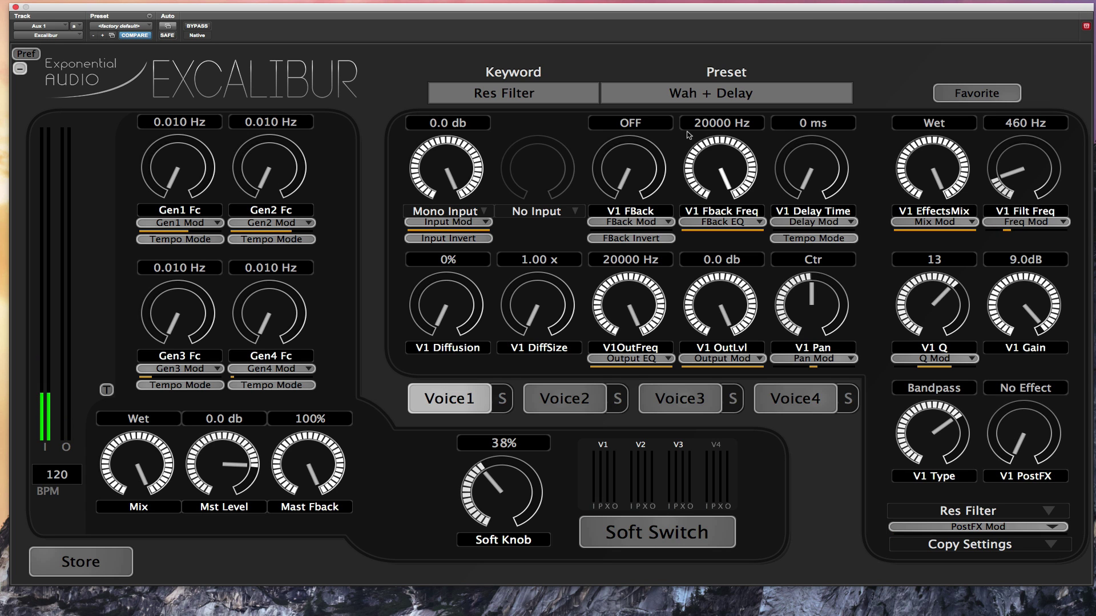
Step: Switch to the --Demo-- keyword and mark Robot and Pitch Whammy as favourites
{"action": "left_click", "coordinate": [545, 94]}
{"action": "left_click", "coordinate": [569, 473]}
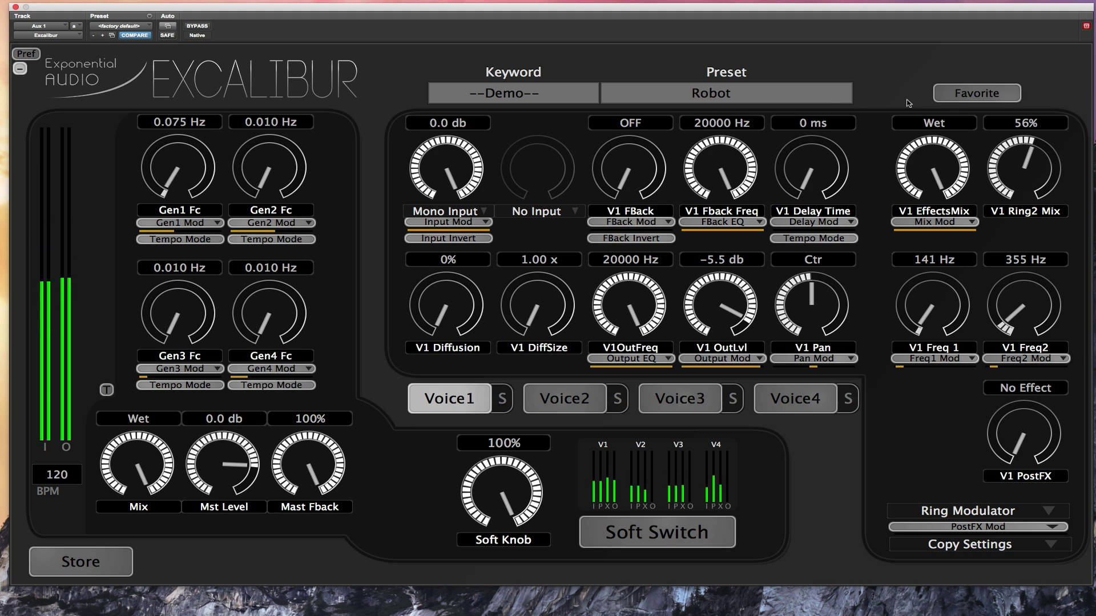
{"action": "left_click", "coordinate": [941, 98]}
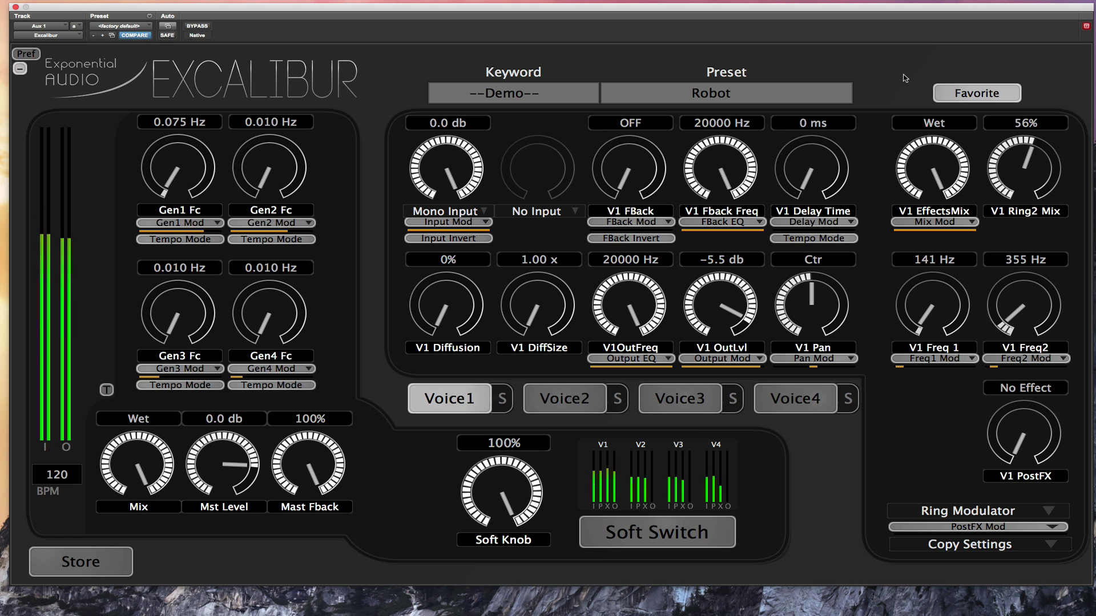
{"action": "left_click", "coordinate": [951, 95]}
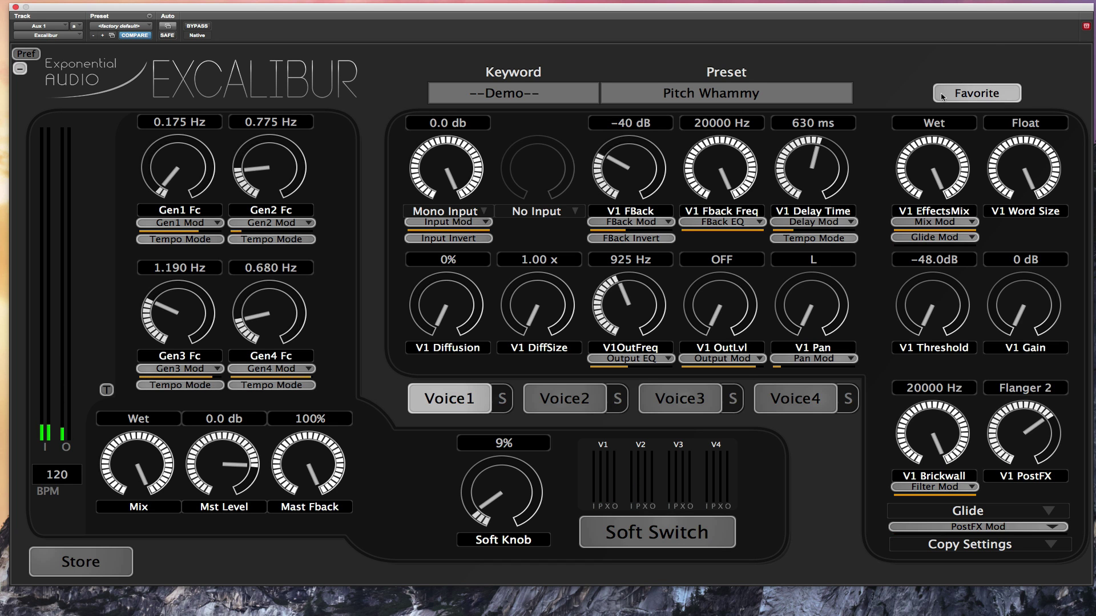
Step: Show only Favorites presets and load Bad Phone from that list
{"action": "left_click", "coordinate": [523, 95]}
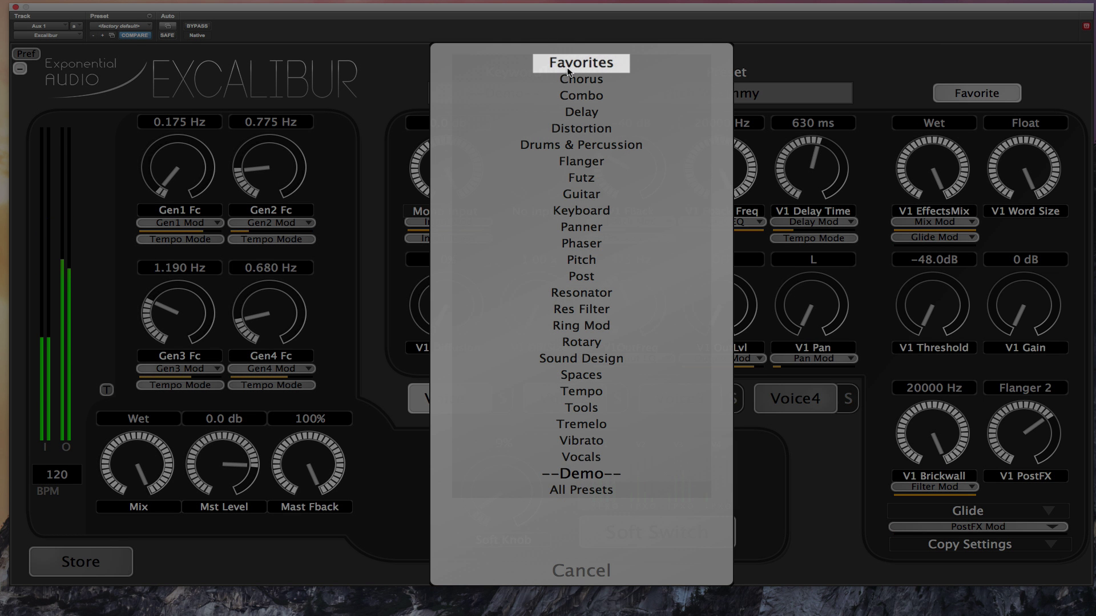
{"action": "left_click", "coordinate": [570, 64]}
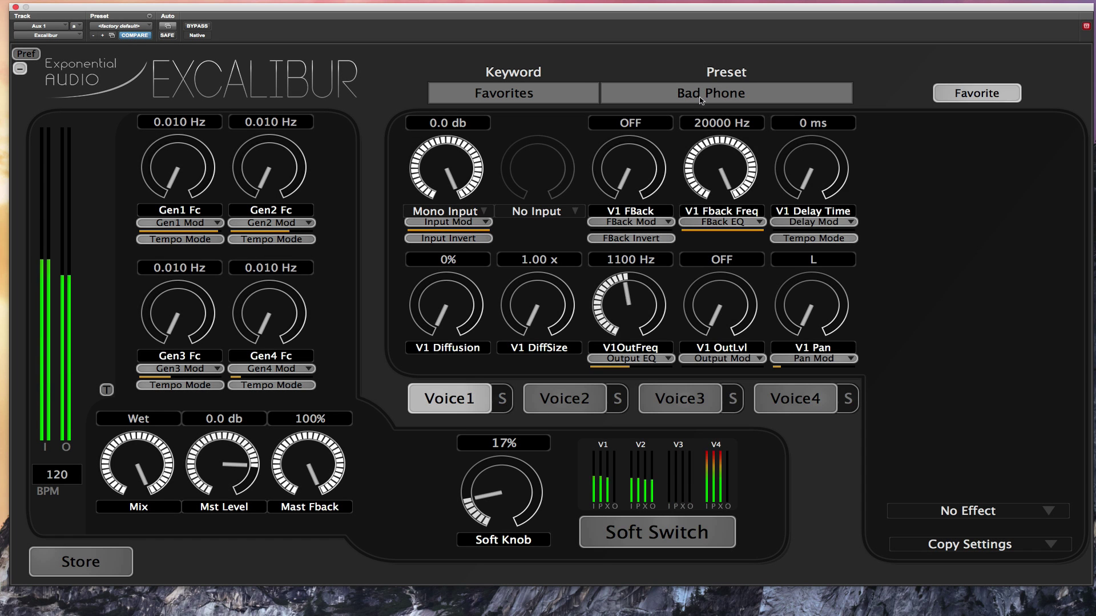
{"action": "left_click", "coordinate": [702, 97]}
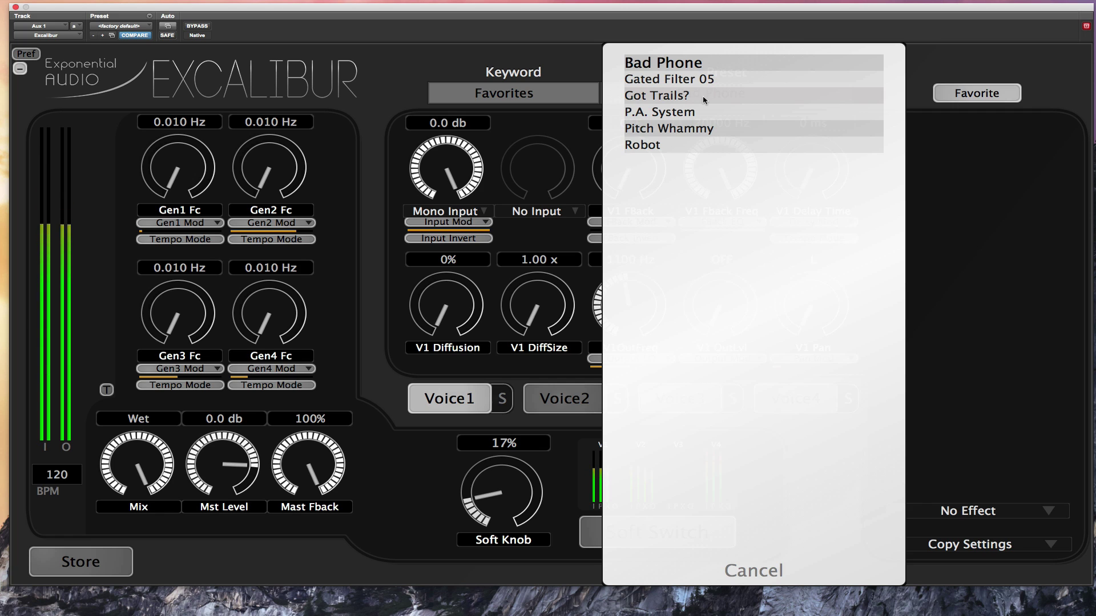
{"action": "left_click", "coordinate": [616, 68]}
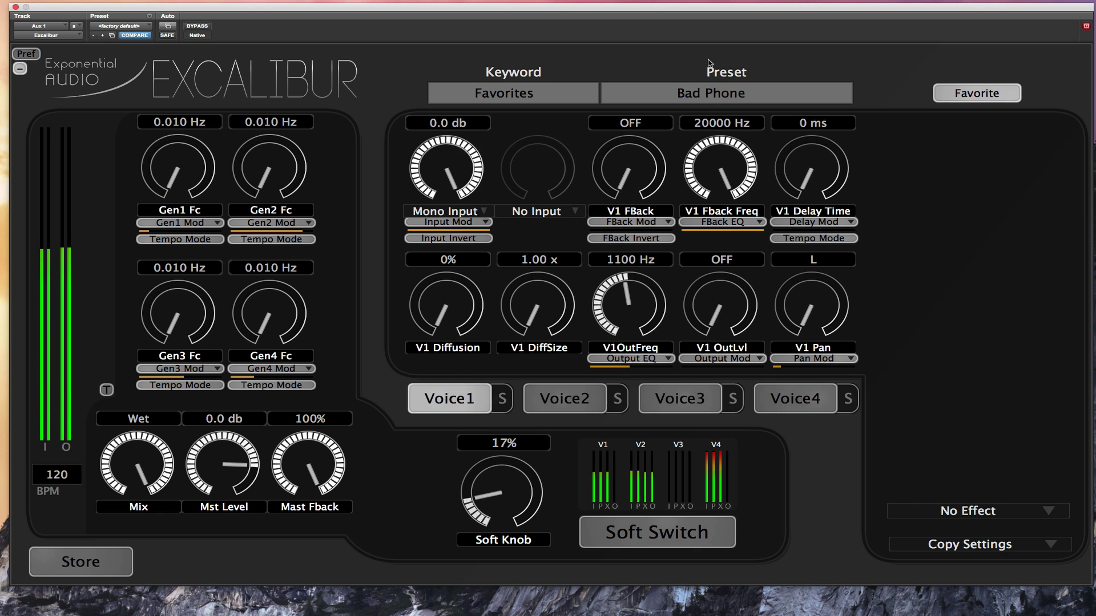
Step: Unfavourite Bad Phone, then step down to the Pitch Whammy preset
{"action": "left_click", "coordinate": [958, 93]}
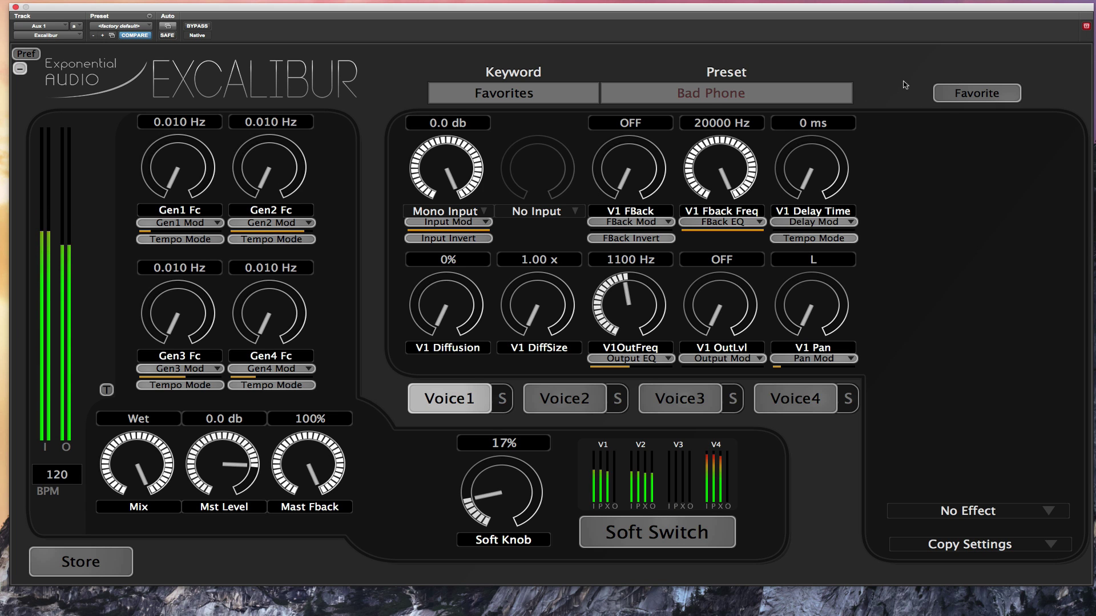
{"action": "key", "text": "Down"}
{"action": "key", "text": "Down"}
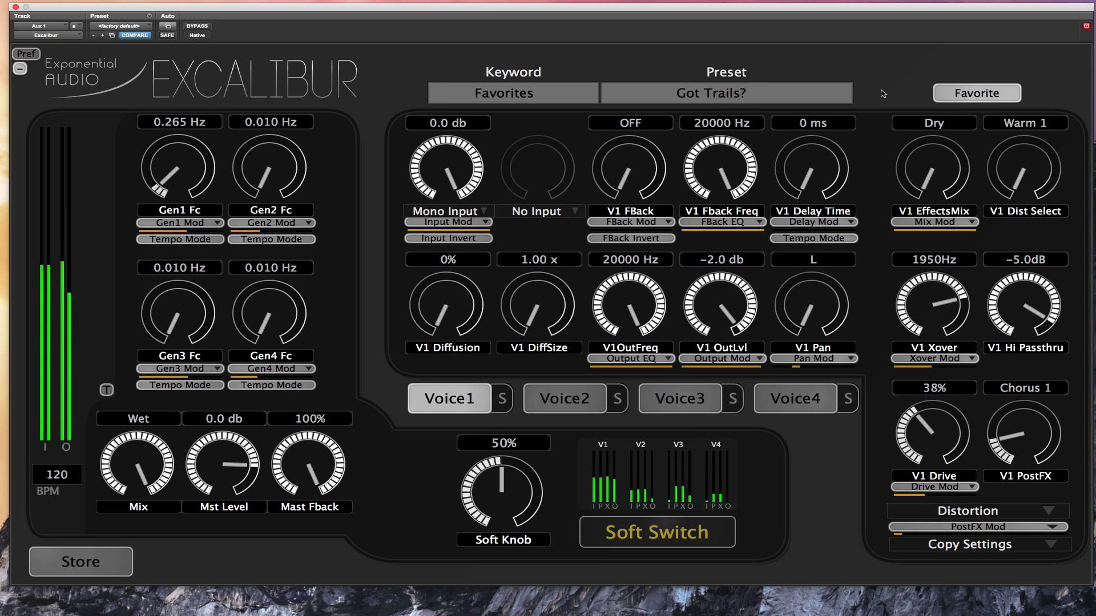
{"action": "key", "text": "Down"}
{"action": "key", "text": "Down"}
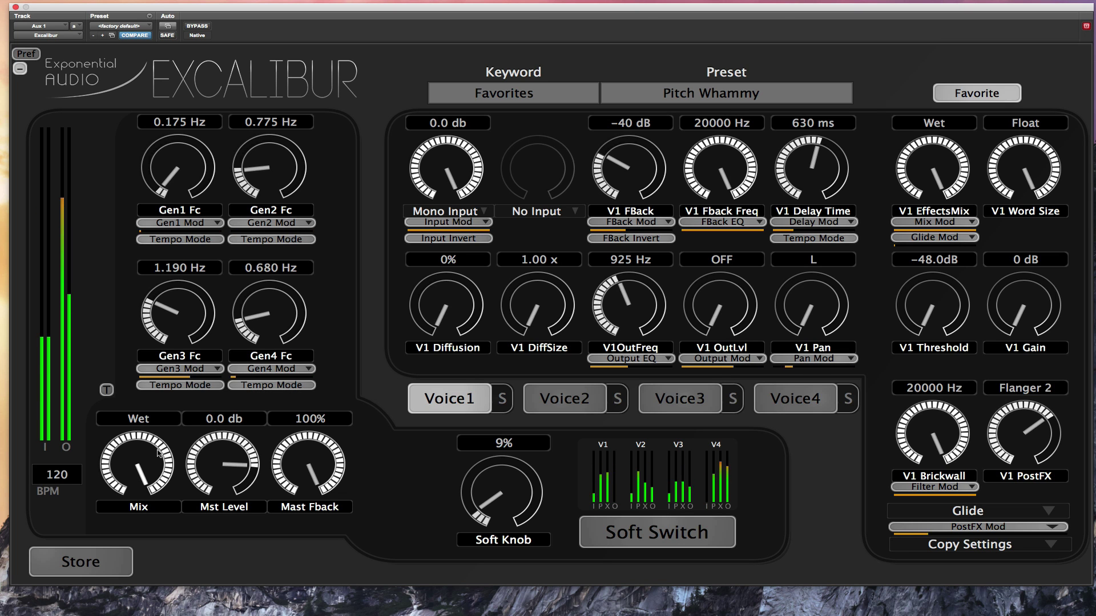
Step: Try a lower Mix setting, then raise Mst Level to 4.0 db
{"action": "left_click_drag", "start_coordinate": [159, 453], "coordinate": [136, 450]}
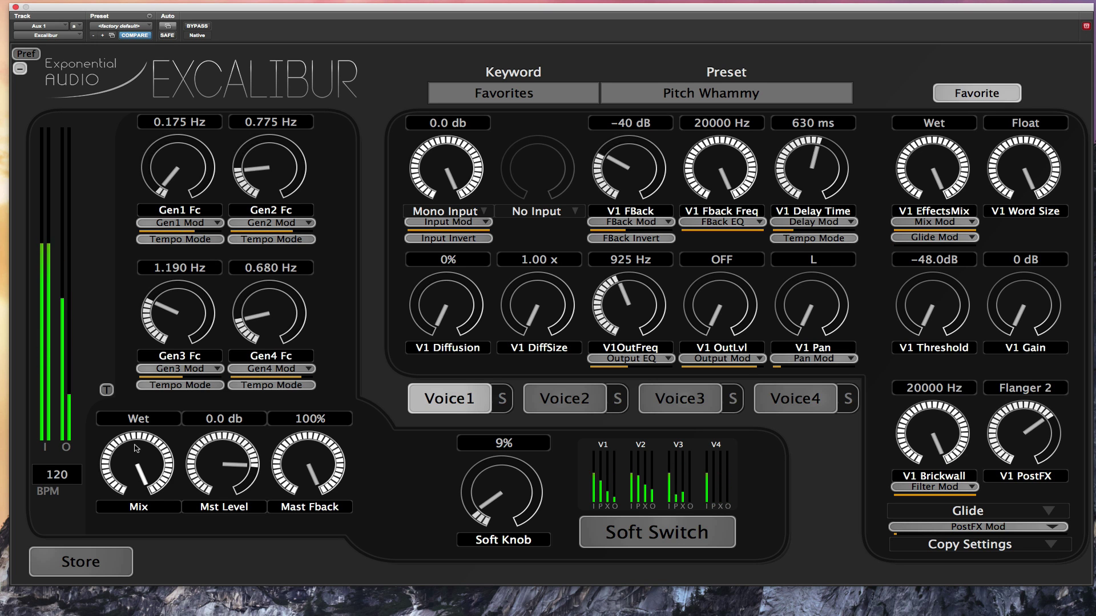
{"action": "mouse_move", "coordinate": [227, 483]}
{"action": "left_mouse_down"}
{"action": "mouse_move", "coordinate": [222, 468]}
{"action": "mouse_move", "coordinate": [210, 495]}
{"action": "mouse_move", "coordinate": [215, 481]}
{"action": "left_mouse_up"}
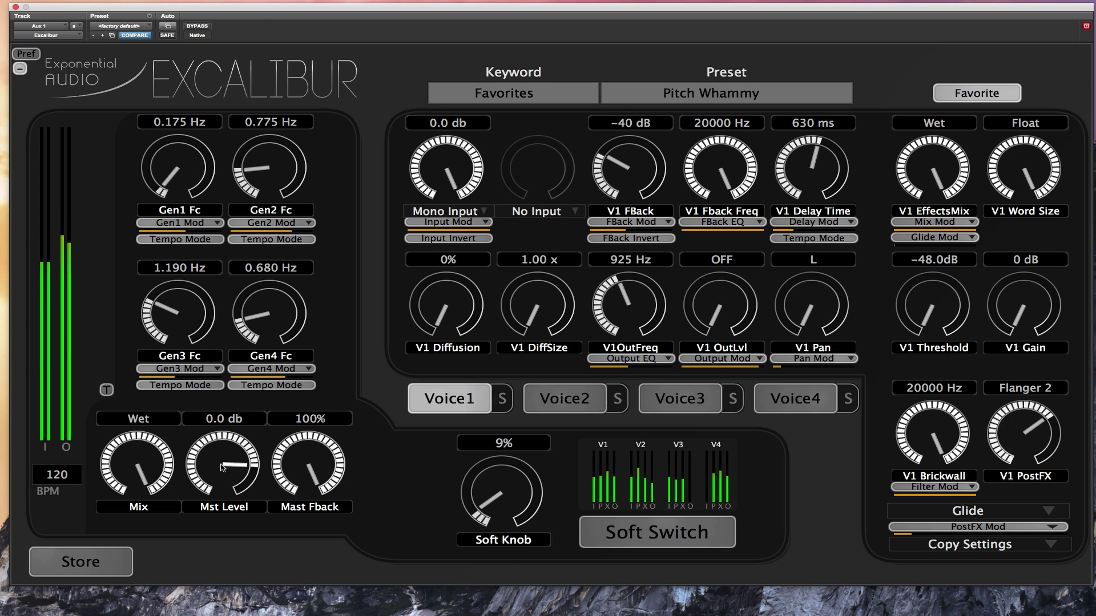
{"action": "mouse_move", "coordinate": [222, 459]}
{"action": "left_mouse_down"}
{"action": "mouse_move", "coordinate": [217, 481]}
{"action": "mouse_move", "coordinate": [215, 446]}
{"action": "left_mouse_up"}
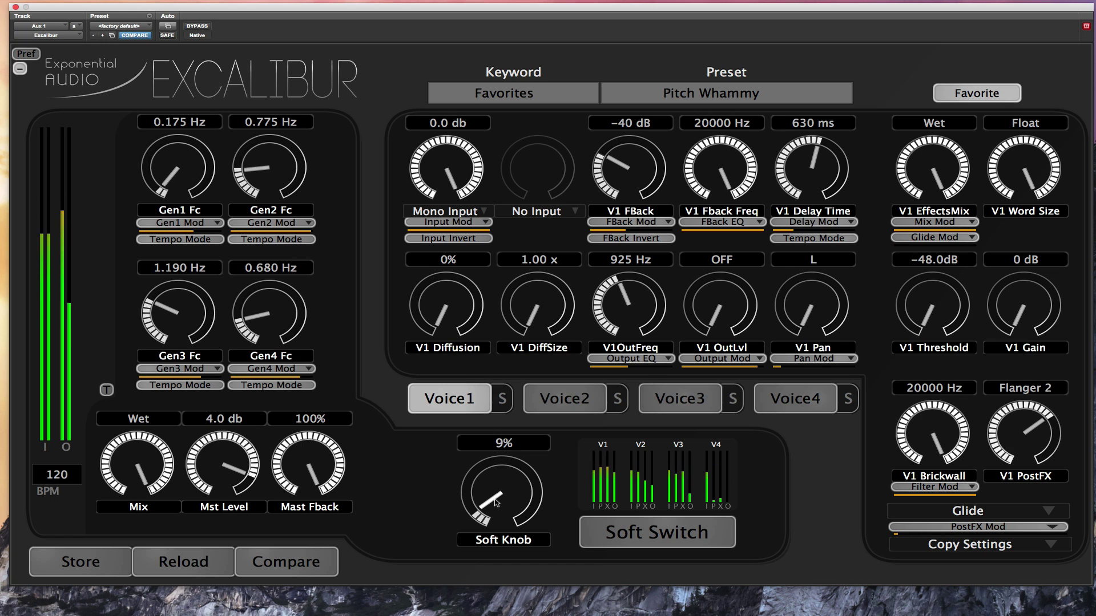
Step: Toggle Soft Switch on and off, leaving Soft Knob at 71%
{"action": "left_click_drag", "start_coordinate": [495, 502], "coordinate": [513, 395]}
{"action": "left_click", "coordinate": [659, 534]}
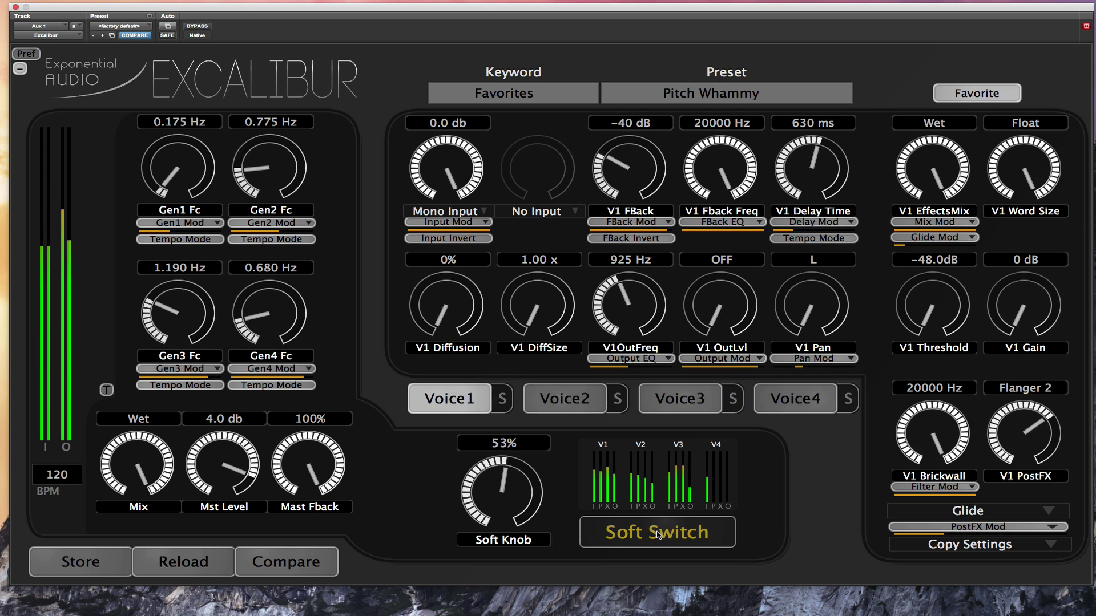
{"action": "left_click", "coordinate": [661, 533]}
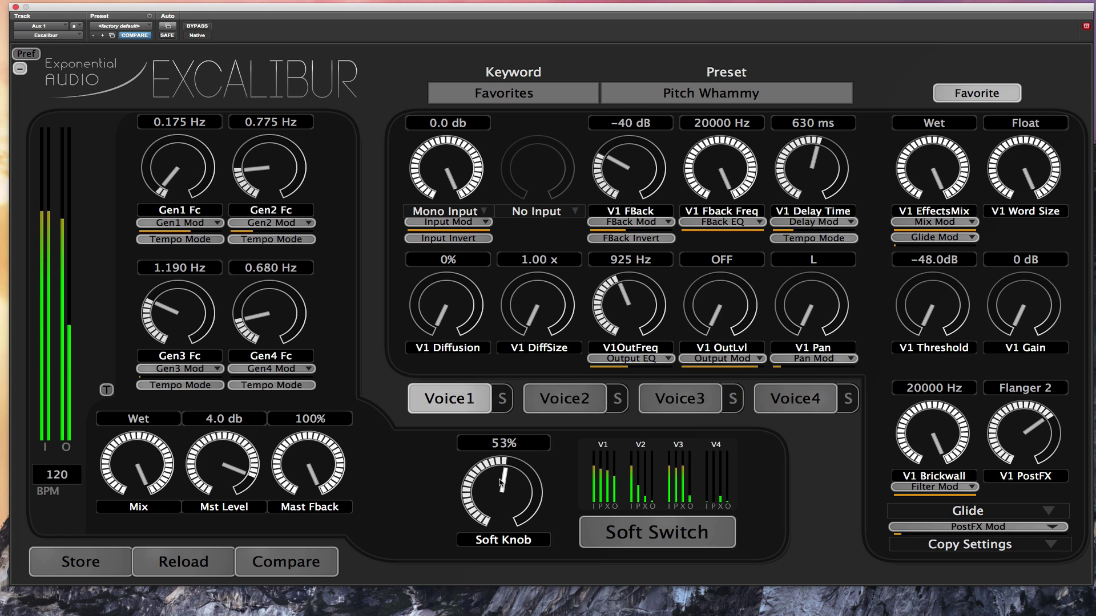
{"action": "left_click_drag", "start_coordinate": [498, 494], "coordinate": [495, 437]}
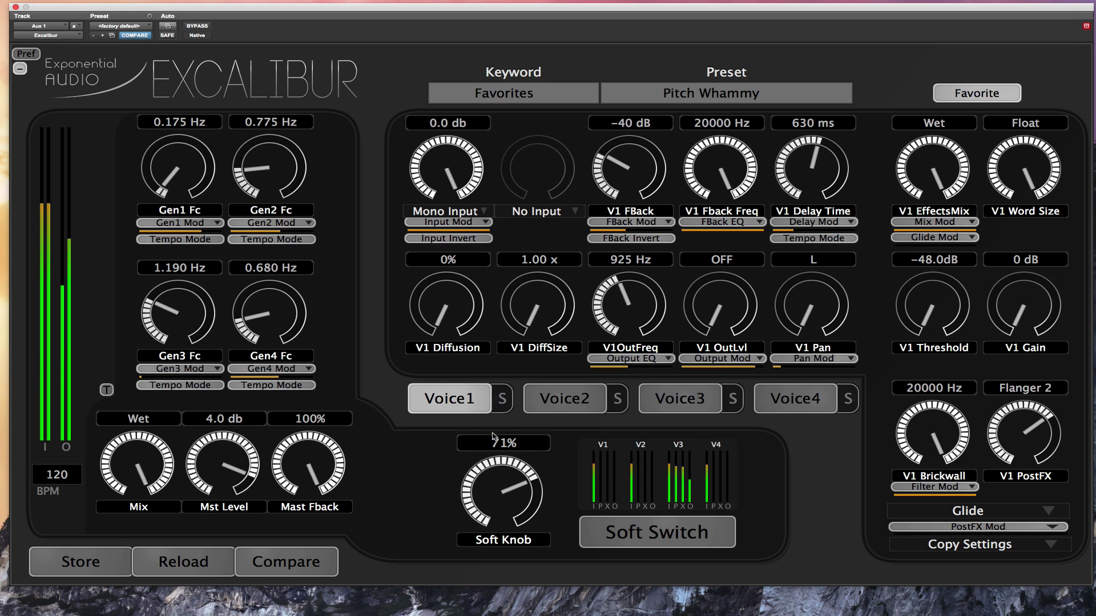
Step: Load Tempo Vibrato from the Tempo keyword and lower its tempo from 120 to 90 BPM
{"action": "left_click", "coordinate": [497, 94]}
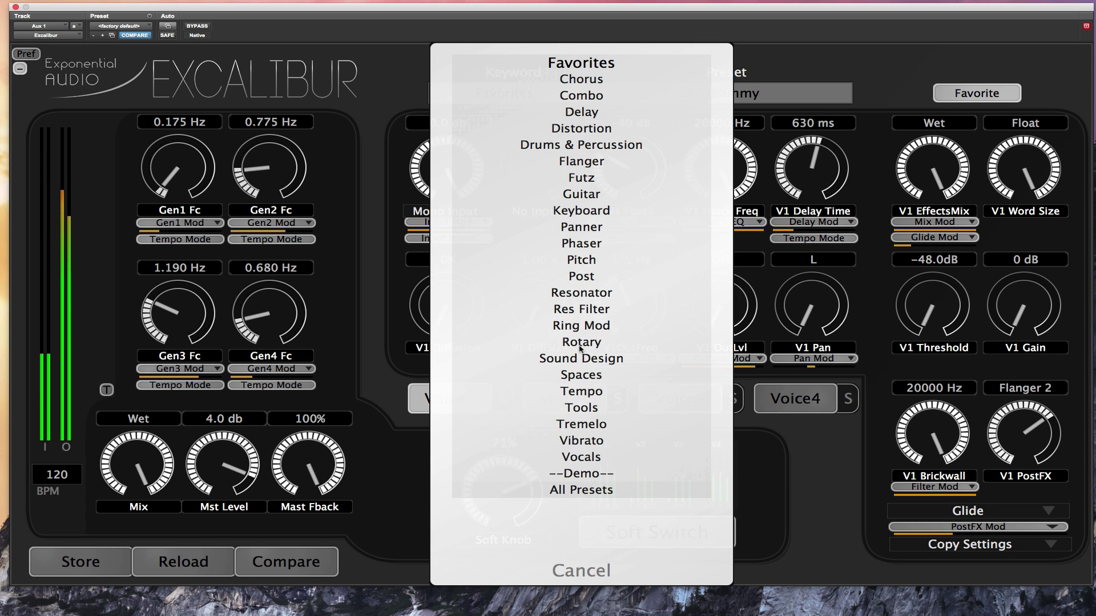
{"action": "left_click", "coordinate": [580, 393]}
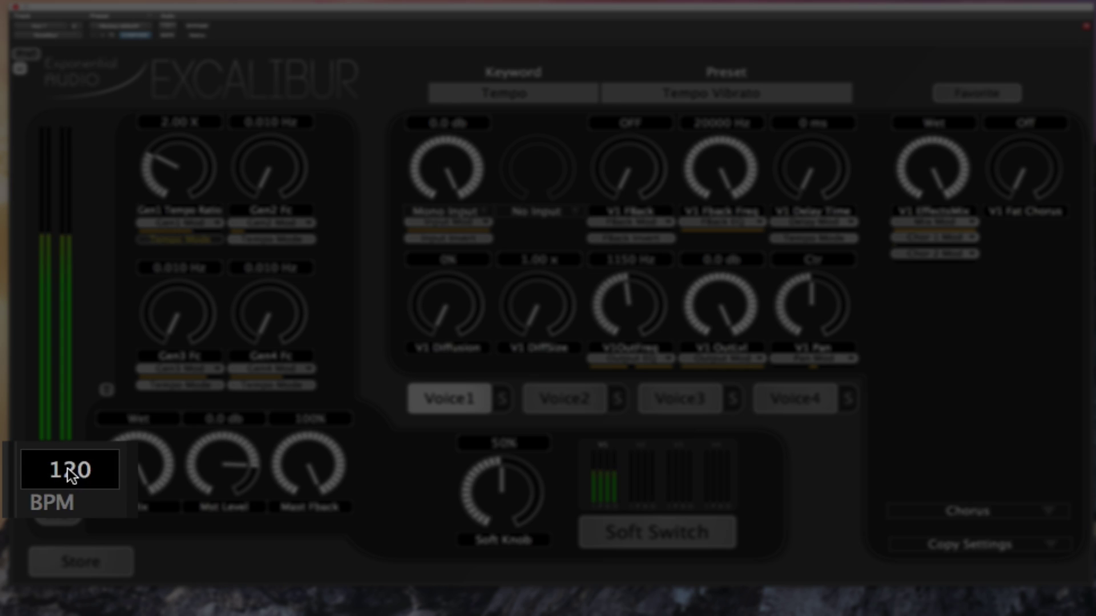
{"action": "left_click", "coordinate": [67, 468]}
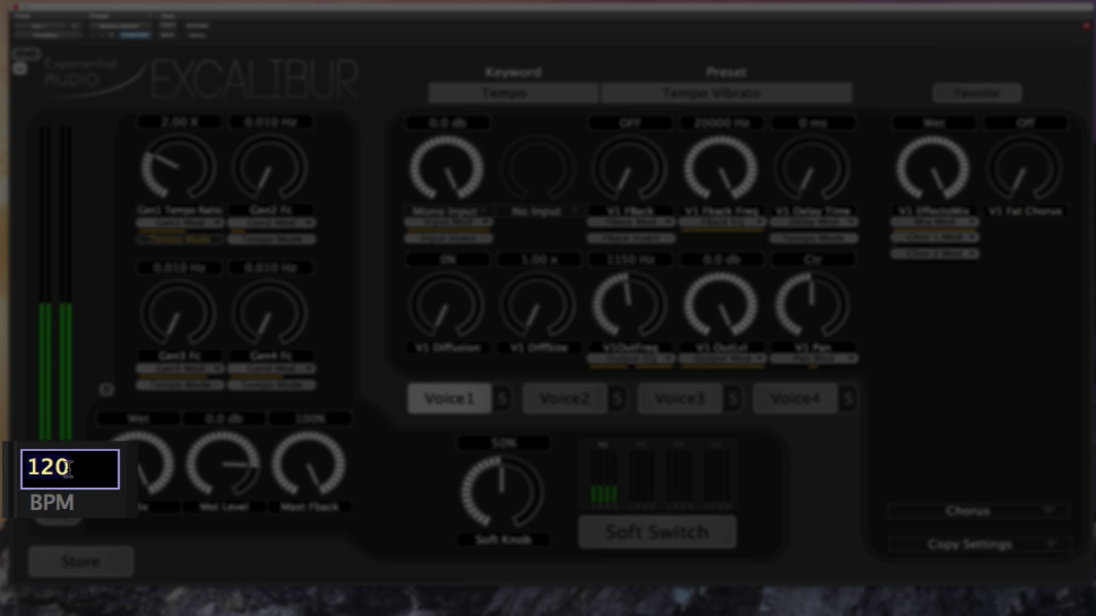
{"action": "type", "text": "90"}
{"action": "key", "text": "Return"}
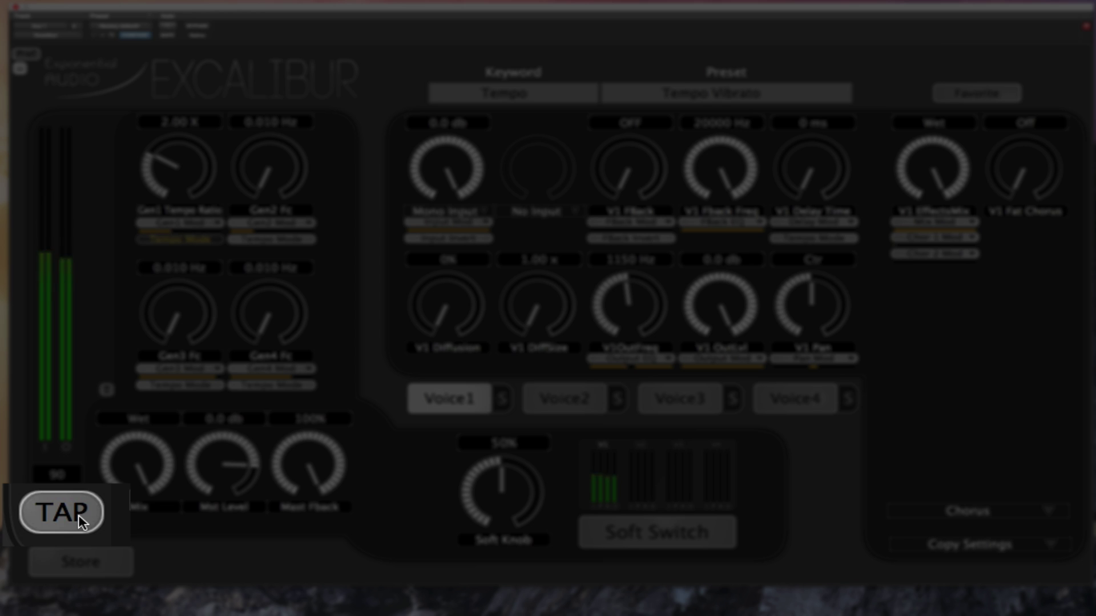
Step: Tap in a tempo of 82 BPM for Tempo Vibrato
{"action": "left_click", "coordinate": [77, 515]}
{"action": "left_click", "coordinate": [77, 515]}
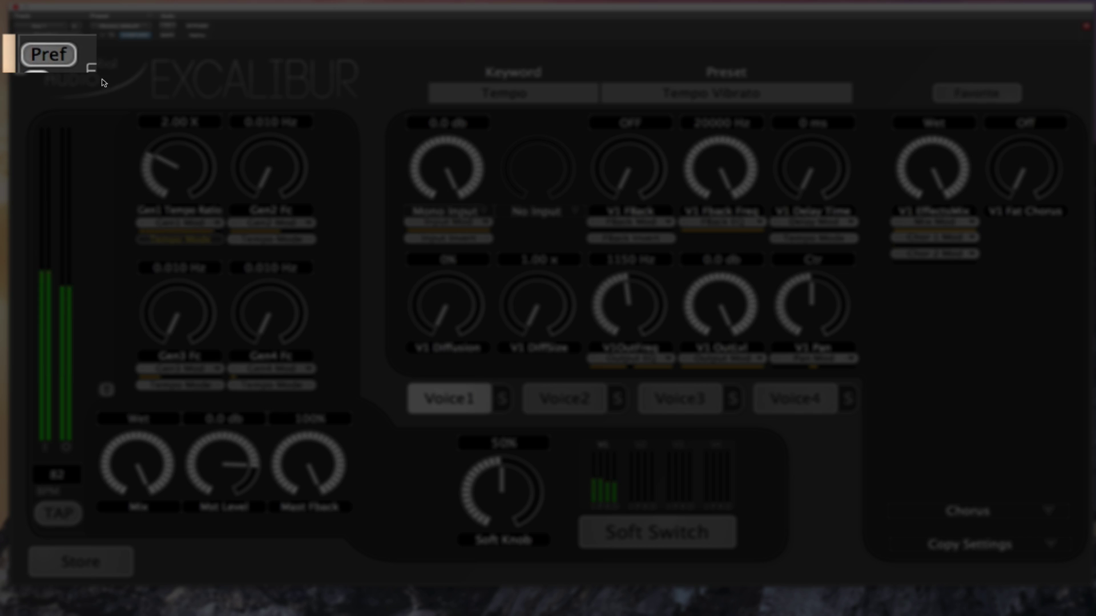
Step: In Preferences, set Tempo Control to 'Tempo set by Workstation' so tempo returns to 120 BPM
{"action": "left_click", "coordinate": [39, 60]}
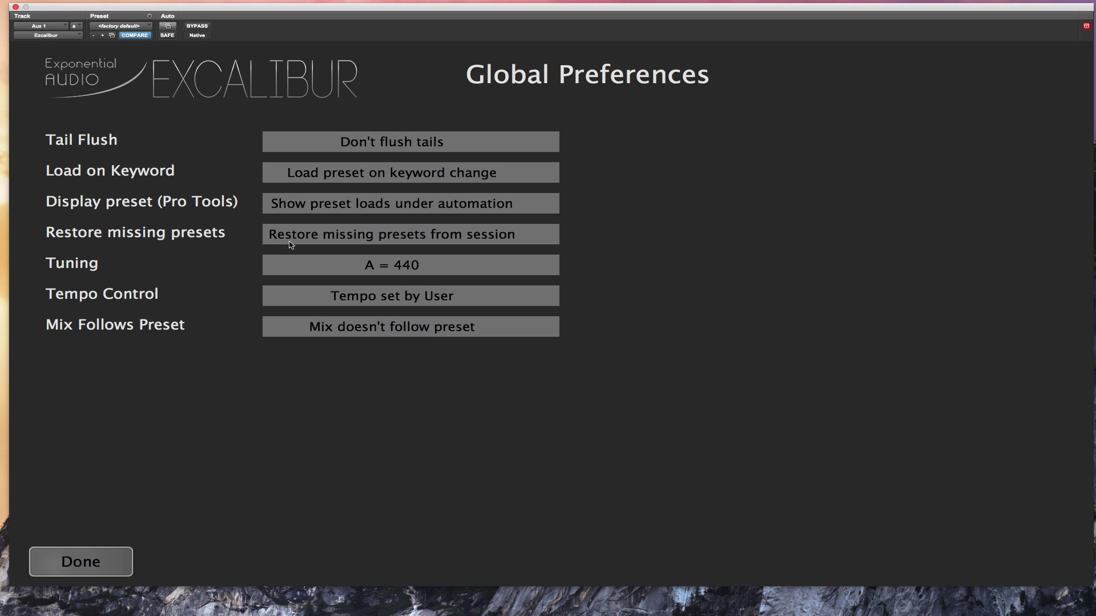
{"action": "left_click", "coordinate": [345, 297]}
{"action": "left_click", "coordinate": [384, 315]}
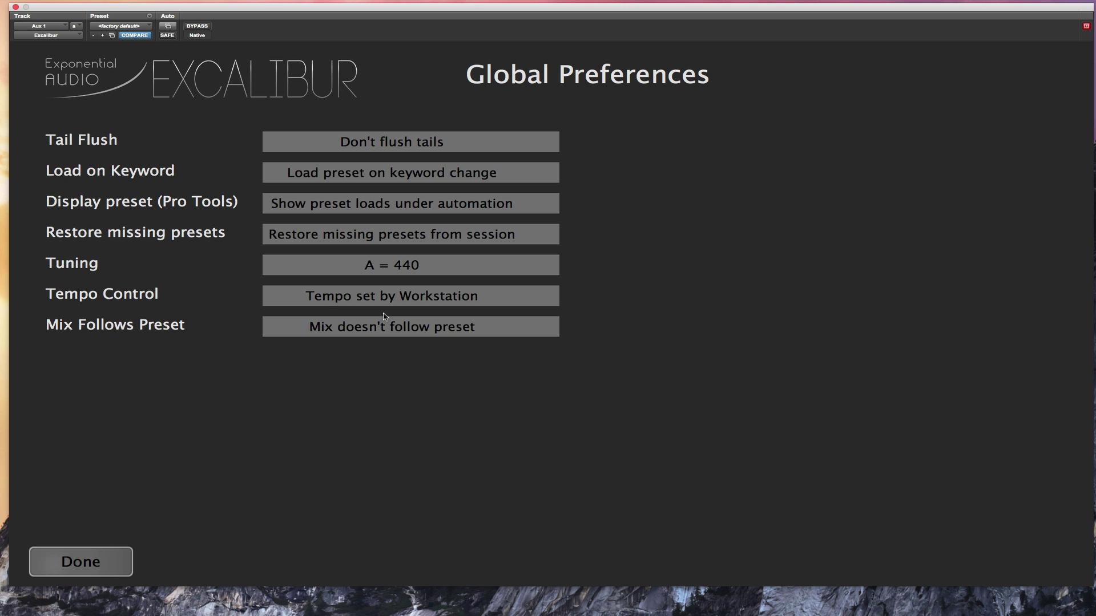
{"action": "left_click", "coordinate": [82, 563]}
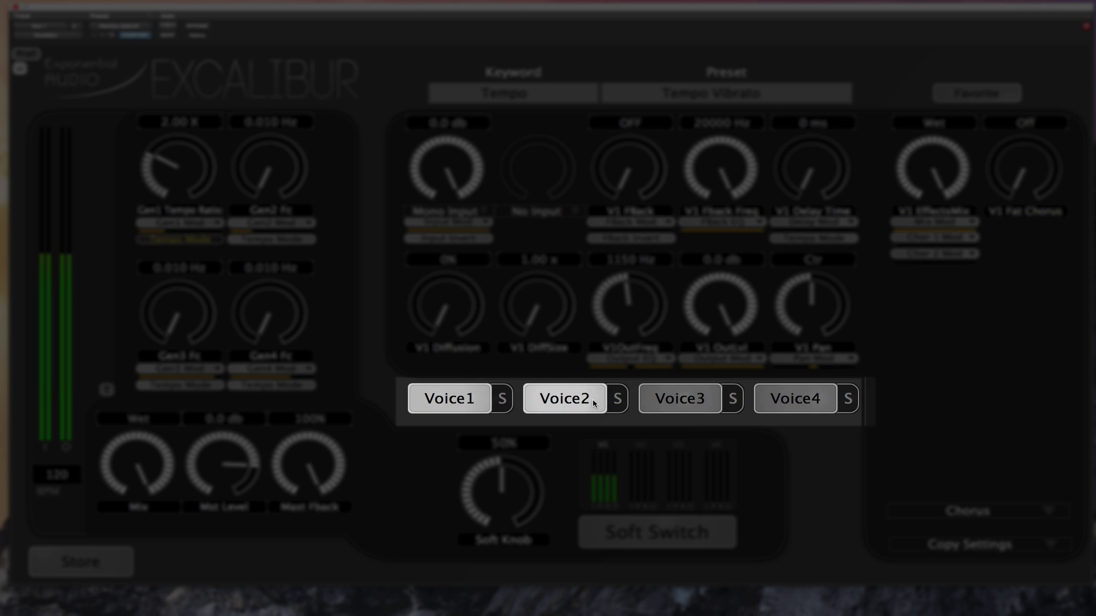
Step: Browse the parameters of voices 2, 3, 4 and back to voice 1
{"action": "left_click", "coordinate": [577, 399]}
{"action": "left_click", "coordinate": [676, 402]}
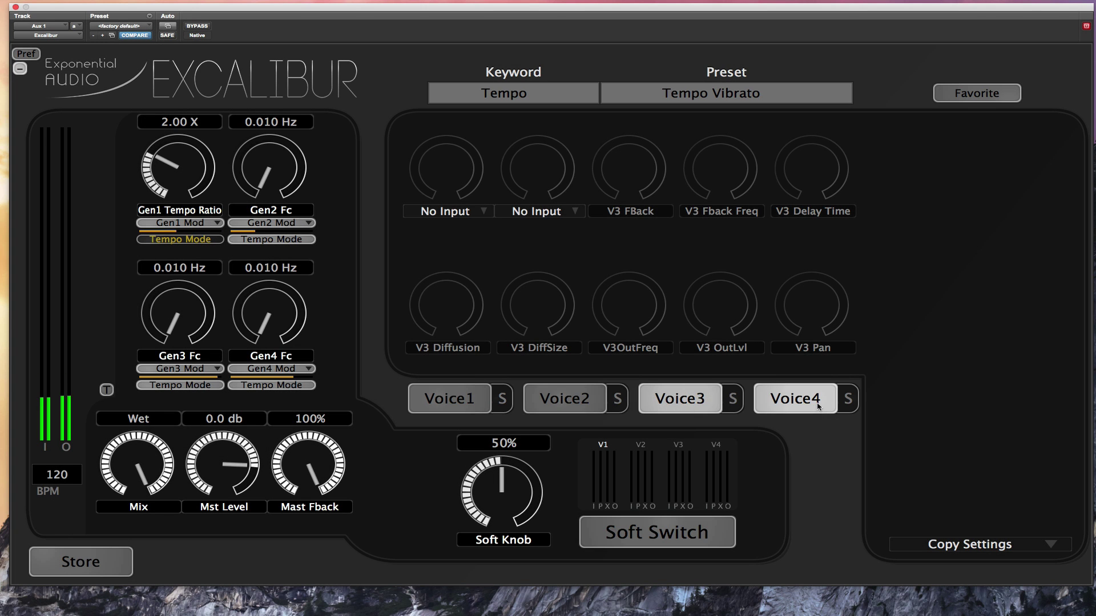
{"action": "left_click", "coordinate": [818, 402]}
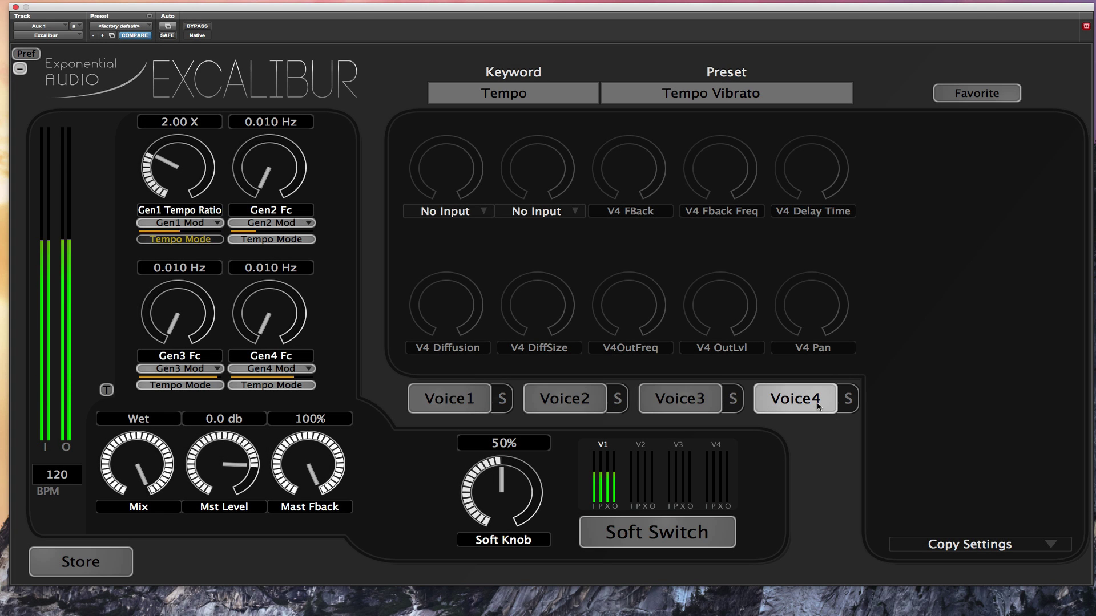
{"action": "left_click", "coordinate": [564, 402]}
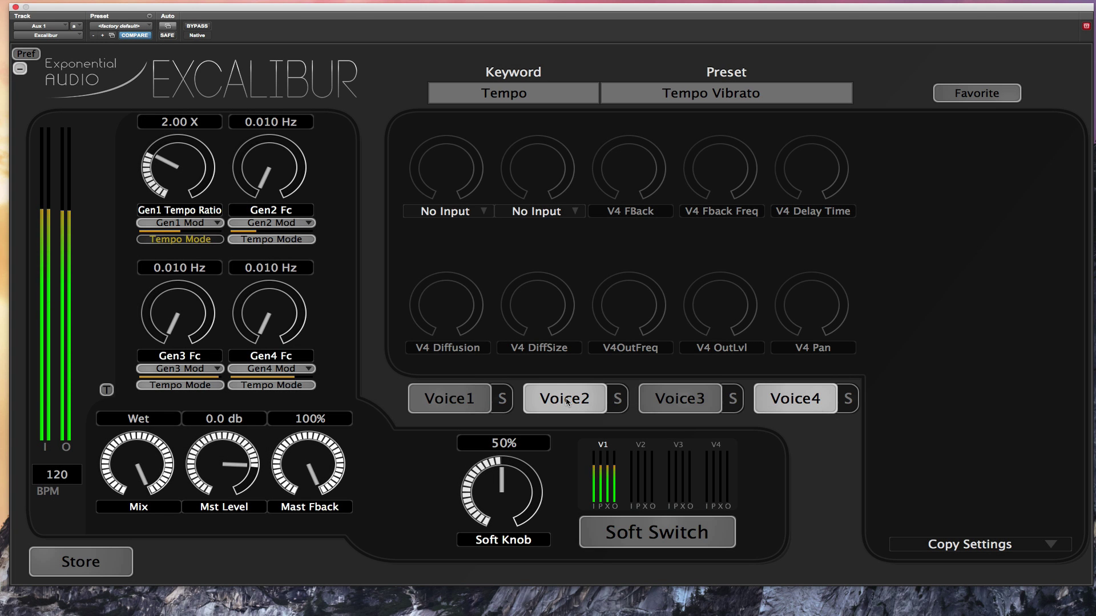
{"action": "left_click", "coordinate": [476, 407]}
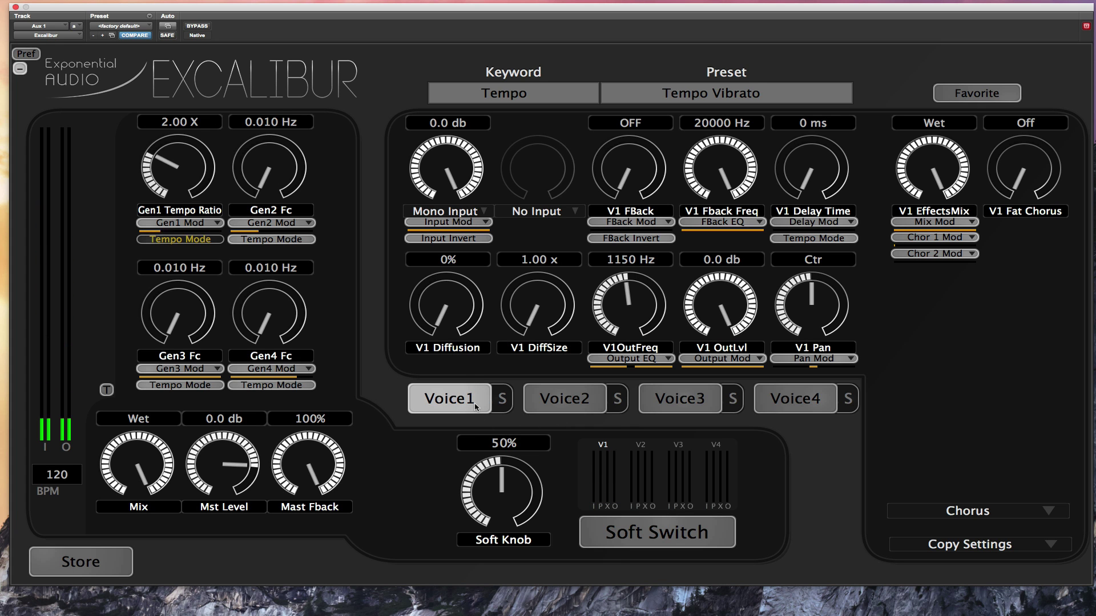
Step: Load the Kick in Groove Out 2 preset and review each of its four voices
{"action": "left_click", "coordinate": [679, 100]}
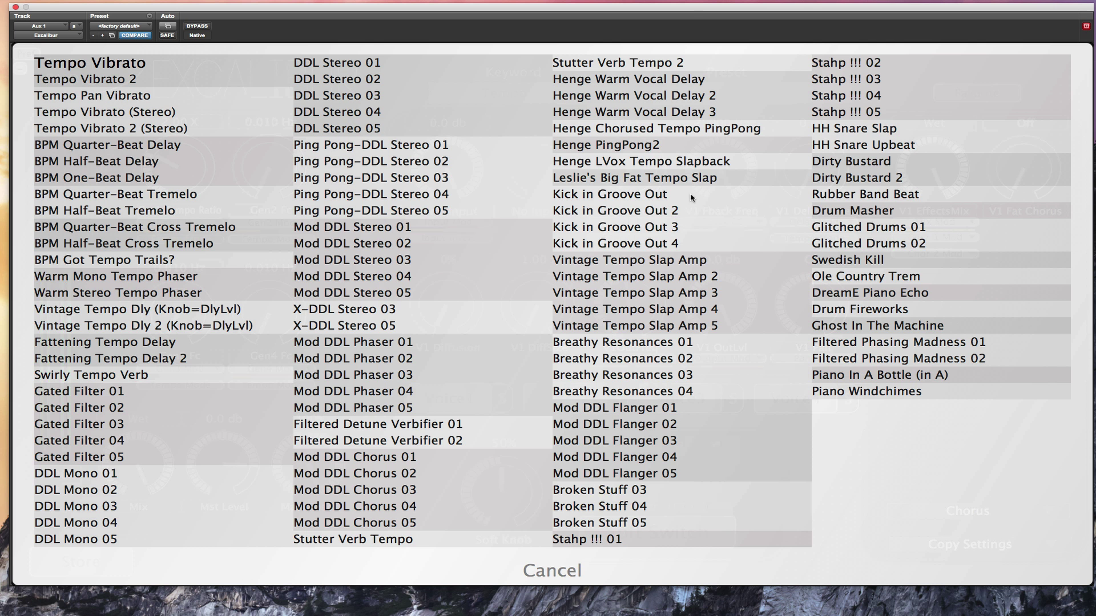
{"action": "left_click", "coordinate": [666, 213]}
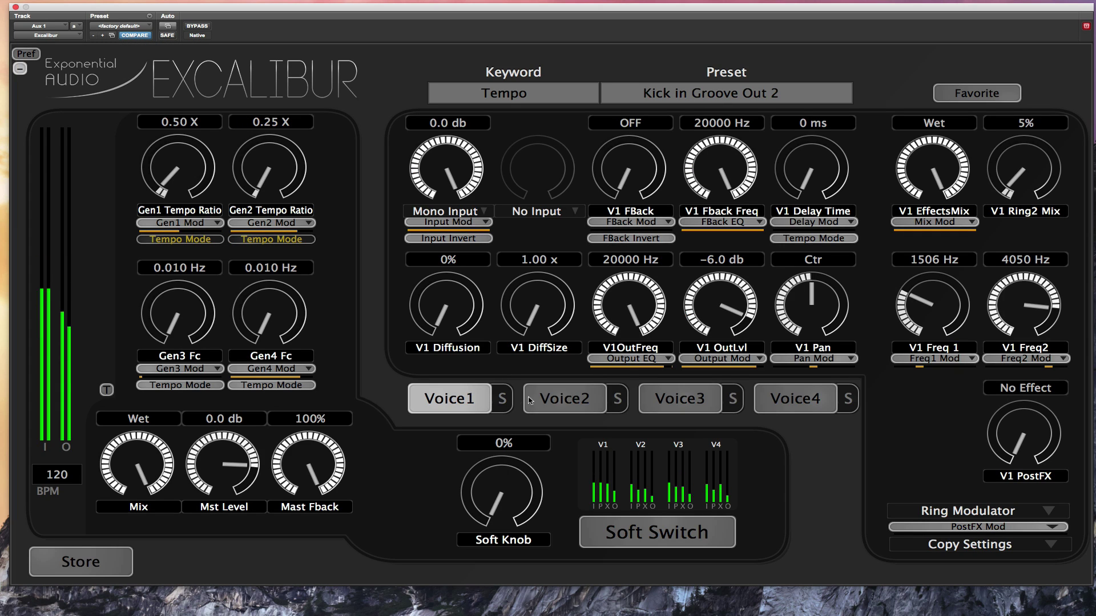
{"action": "left_click", "coordinate": [546, 403]}
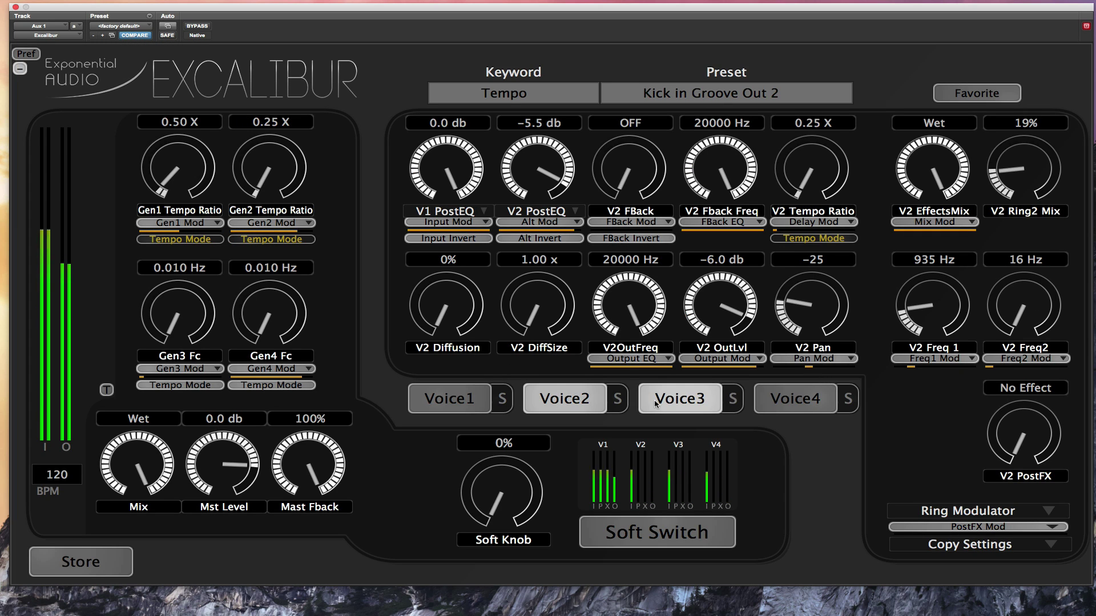
{"action": "left_click", "coordinate": [679, 400]}
{"action": "left_click", "coordinate": [797, 401]}
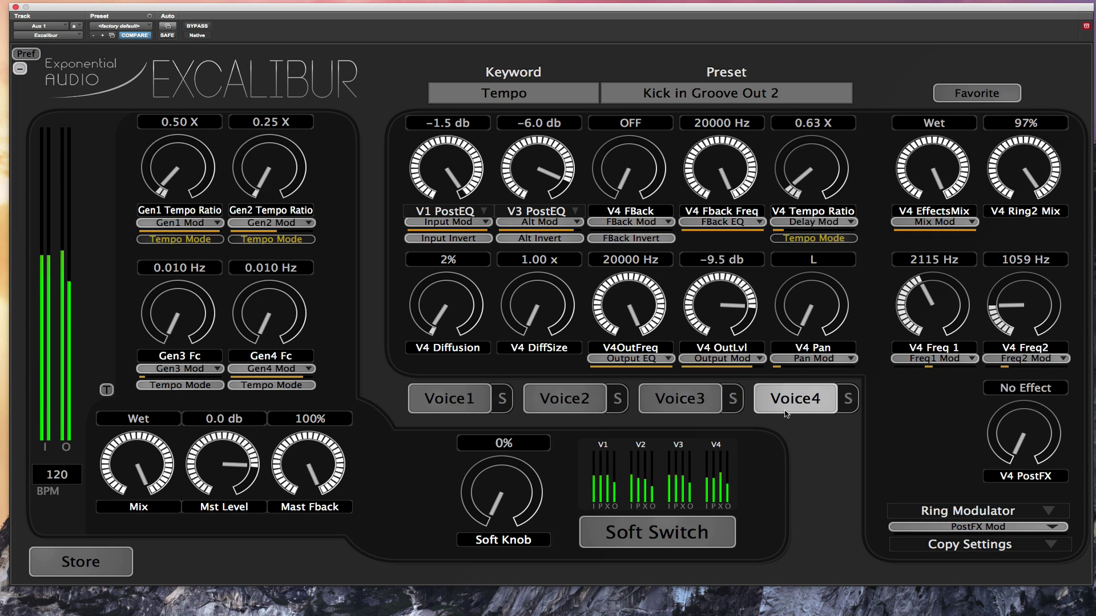
{"action": "left_click", "coordinate": [463, 402]}
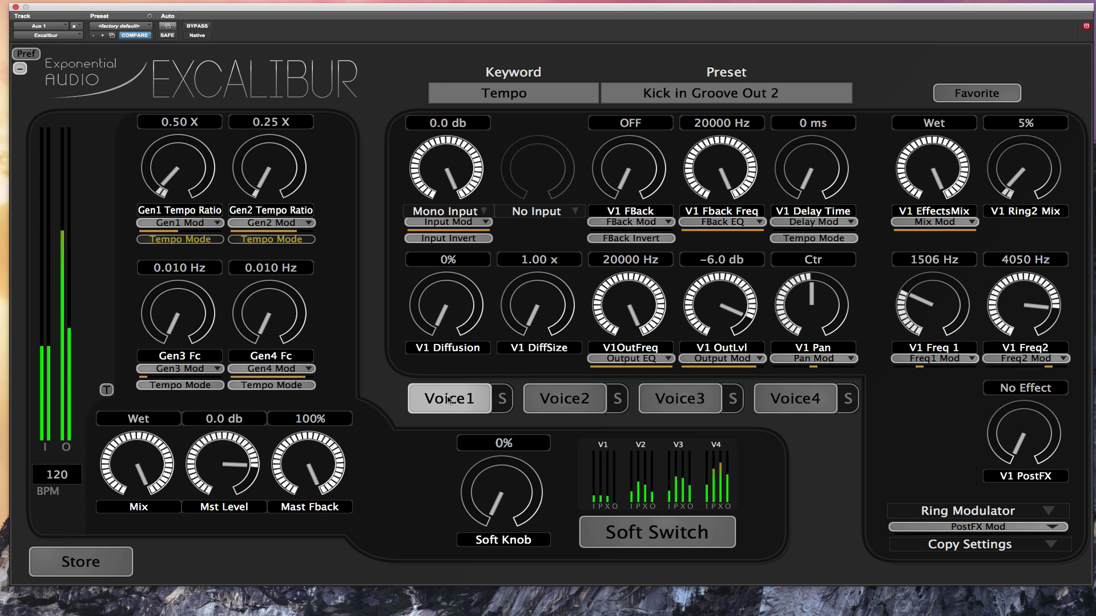
Step: Solo voice 1 to audition it, then un-solo it
{"action": "left_click", "coordinate": [505, 401]}
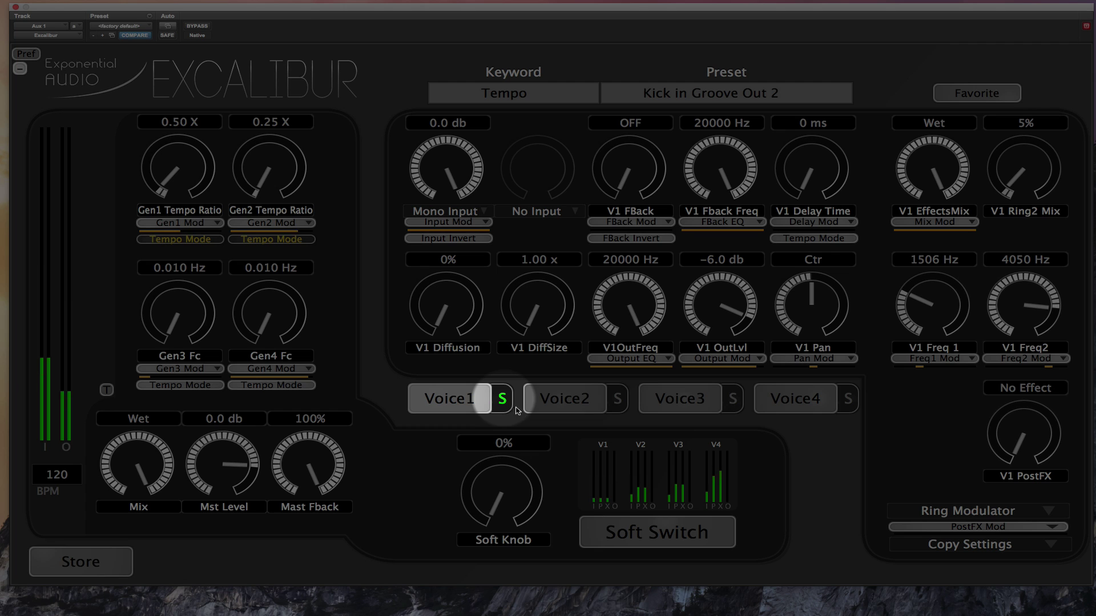
{"action": "left_click", "coordinate": [505, 402]}
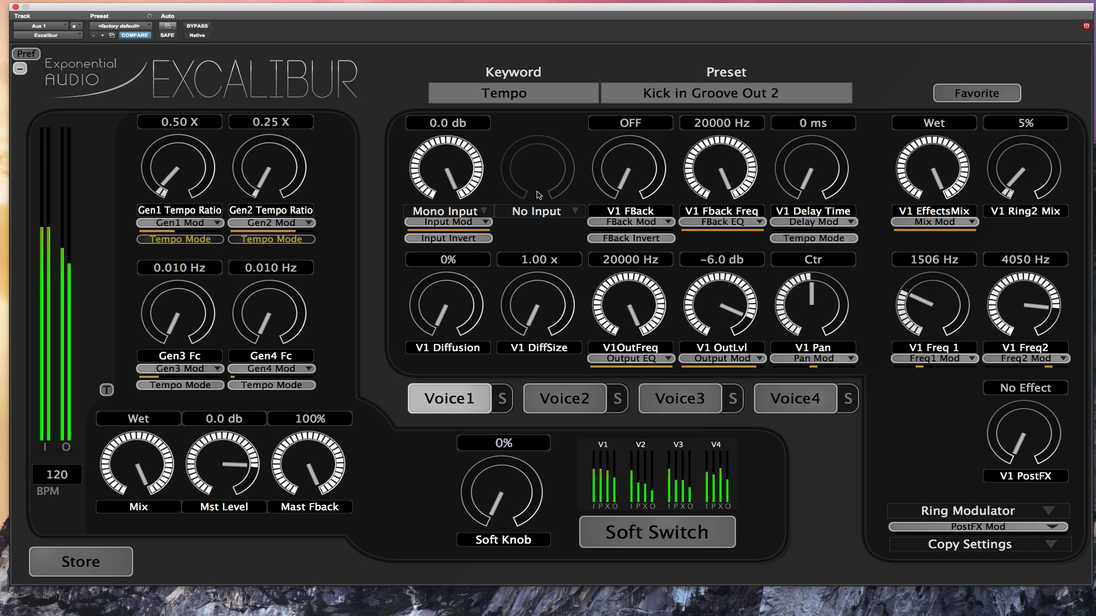
{"action": "left_click", "coordinate": [444, 183]}
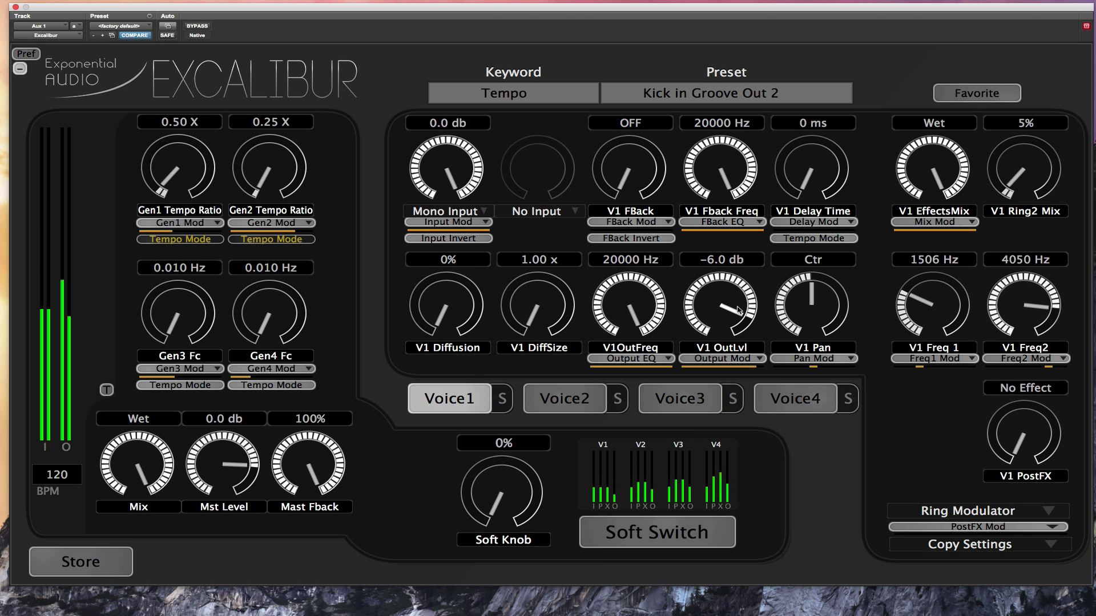
Step: Invert voice 1's mono input polarity and feed V1 PreFX into its second input
{"action": "left_click", "coordinate": [481, 240]}
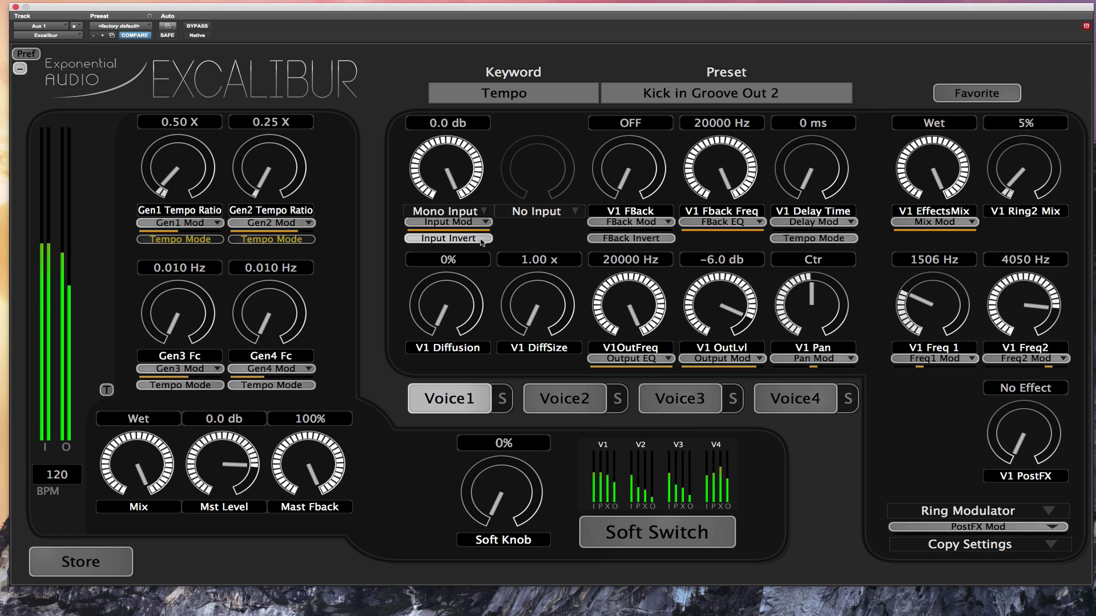
{"action": "left_click", "coordinate": [538, 215]}
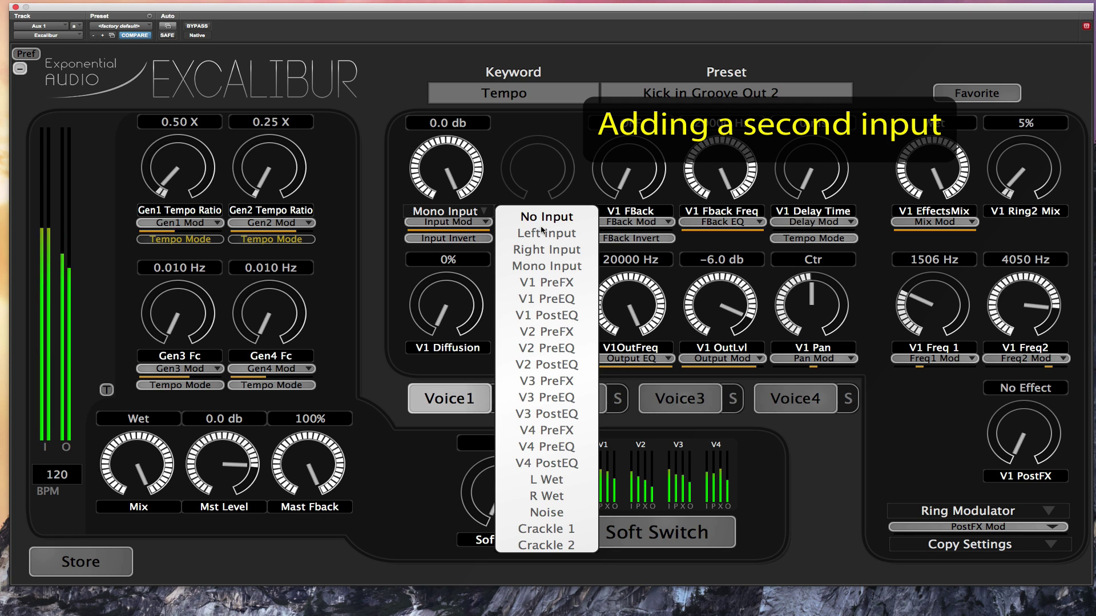
{"action": "left_click", "coordinate": [545, 282]}
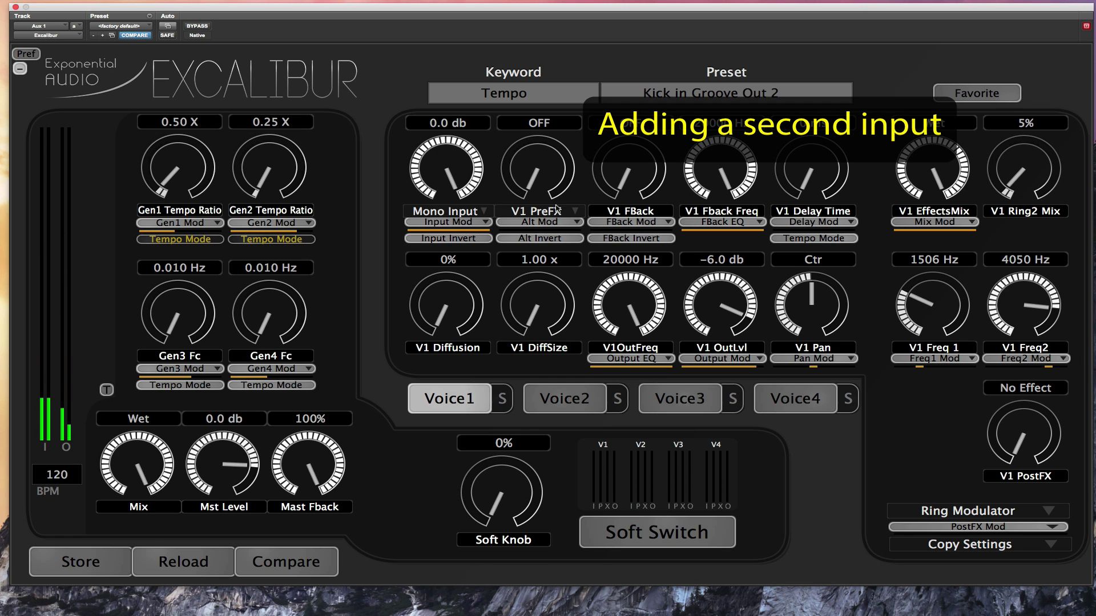
Step: Toggle the Input Invert and Alt Invert buttons, then check Input Mod shows No Modulation
{"action": "left_click", "coordinate": [461, 239]}
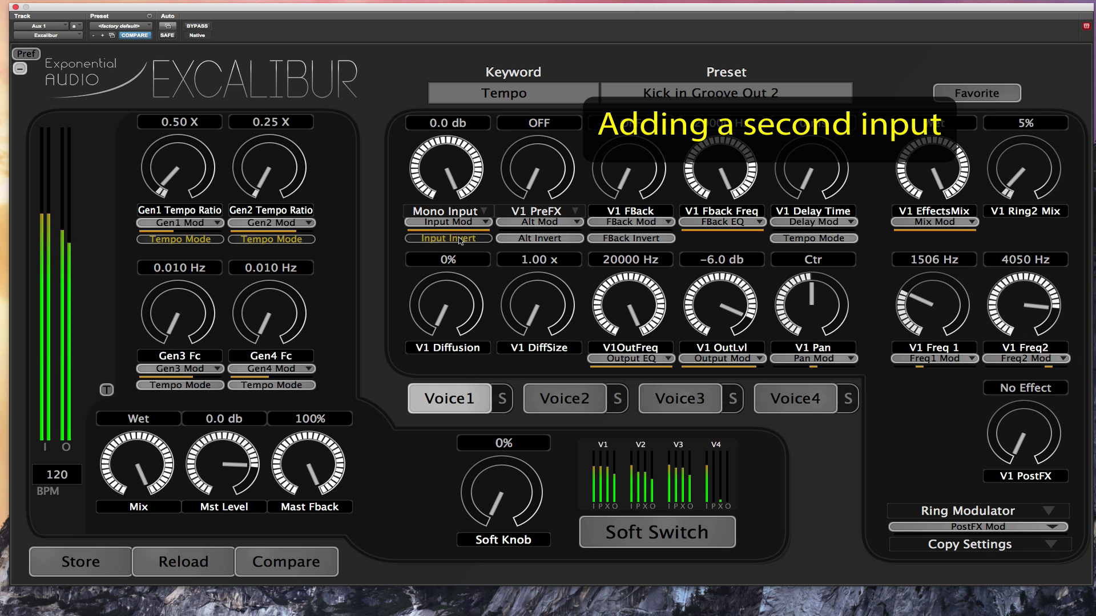
{"action": "left_click", "coordinate": [461, 239]}
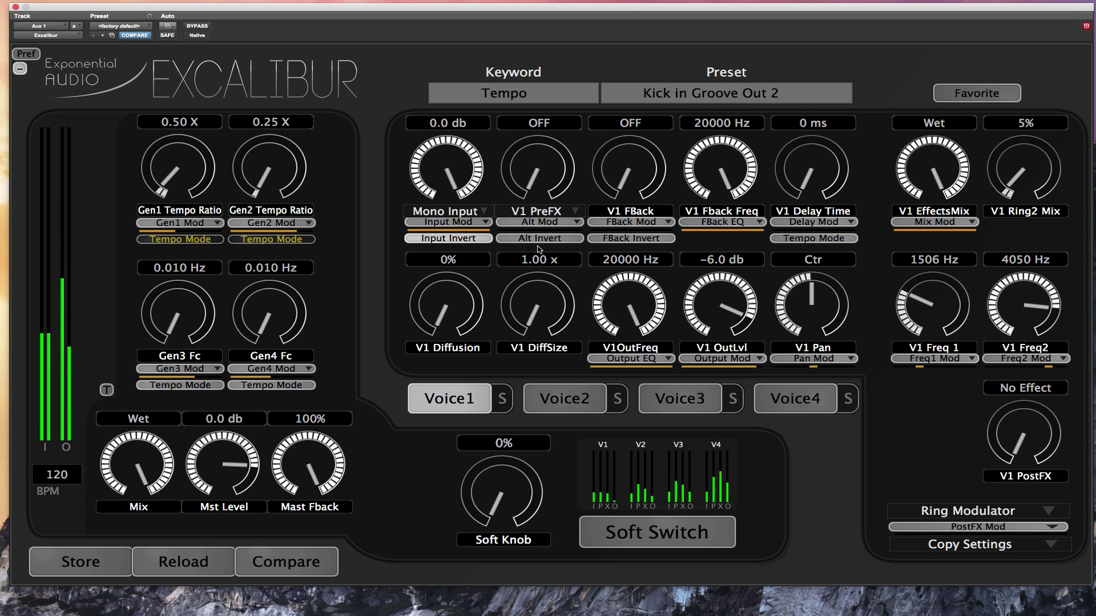
{"action": "left_click", "coordinate": [545, 240]}
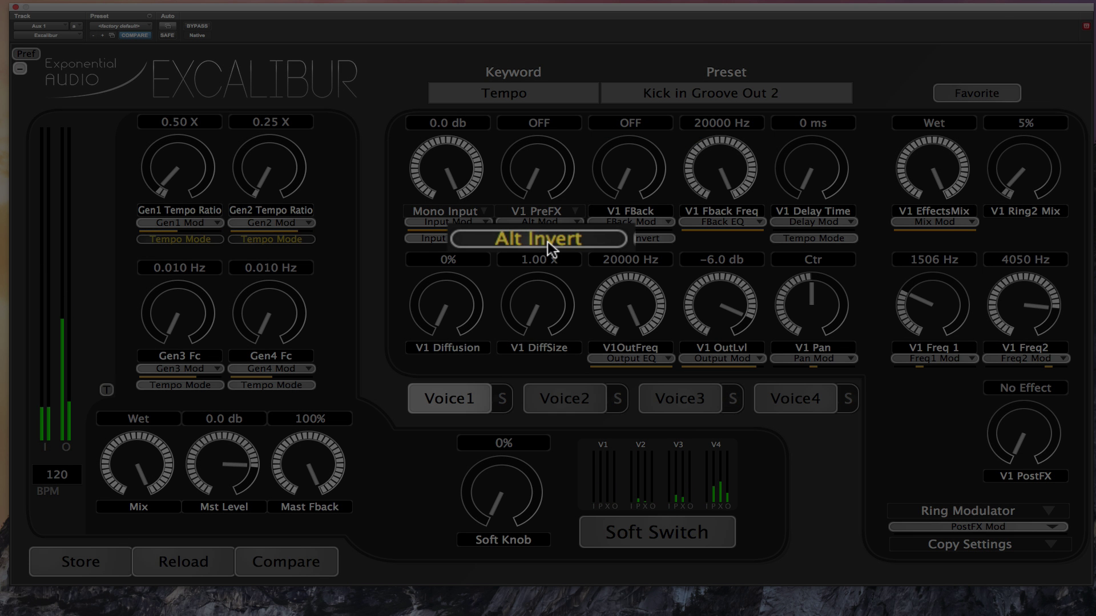
{"action": "left_click", "coordinate": [547, 242]}
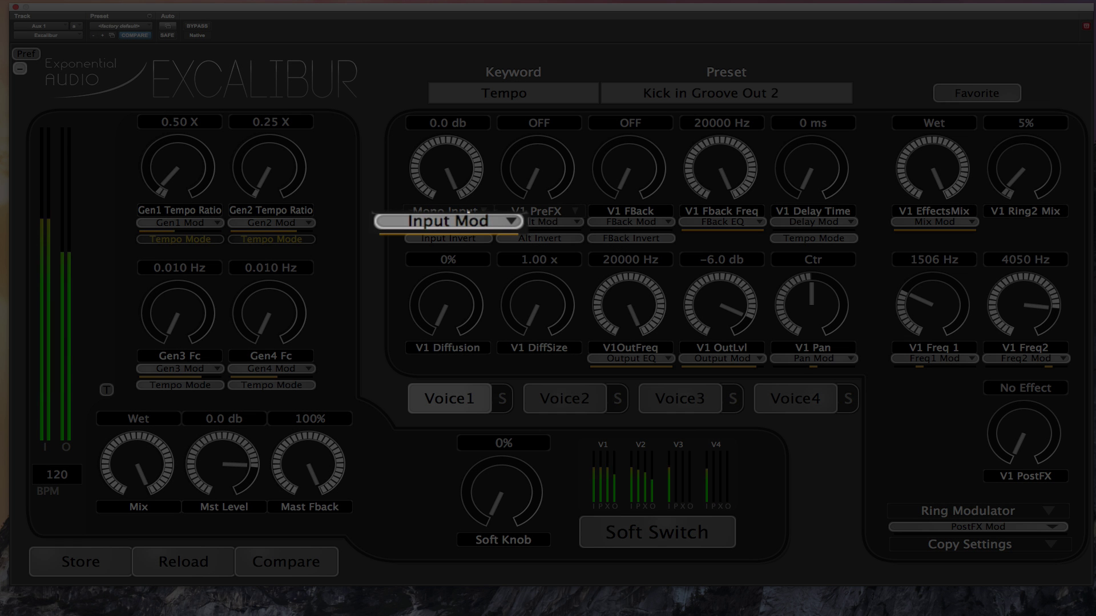
{"action": "left_click", "coordinate": [473, 221]}
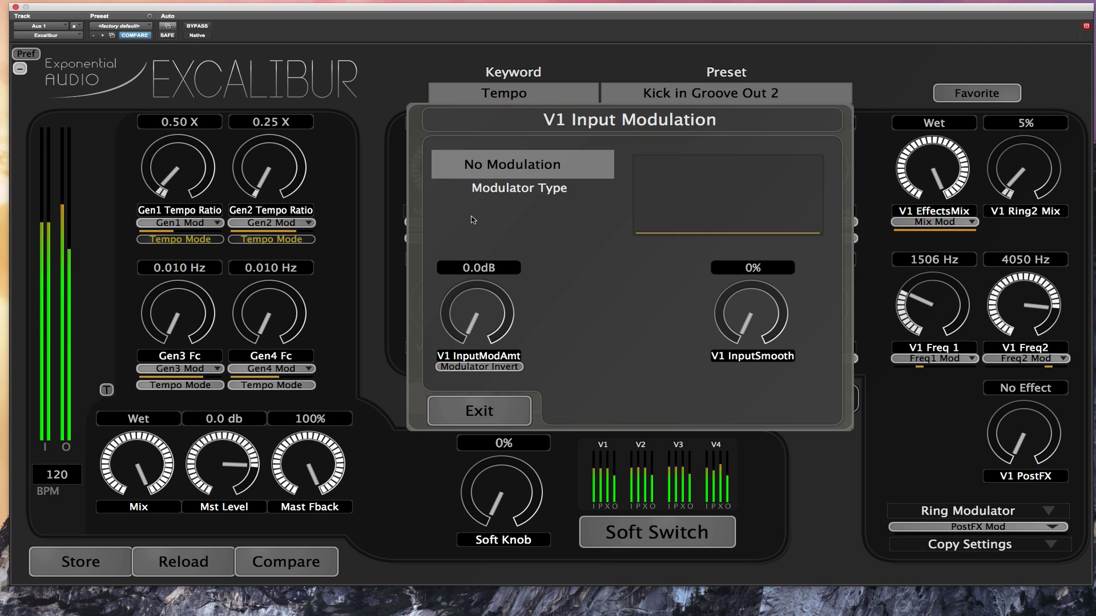
{"action": "left_click", "coordinate": [485, 409]}
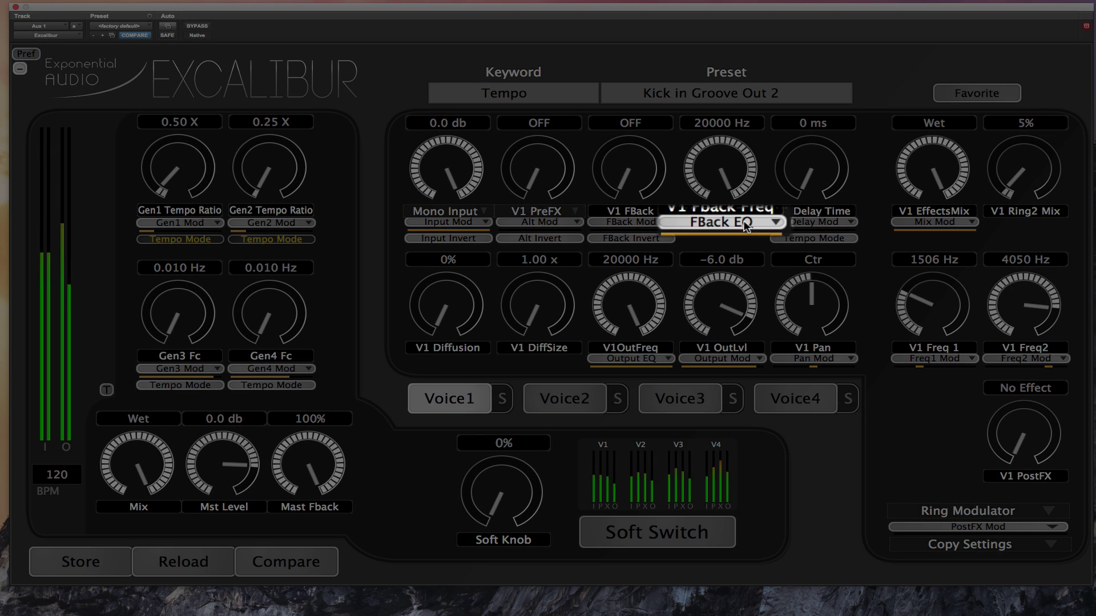
Step: Set voice 1's feedback EQ to band-pass at 1150 Hz with Q 1.7
{"action": "left_click", "coordinate": [742, 223]}
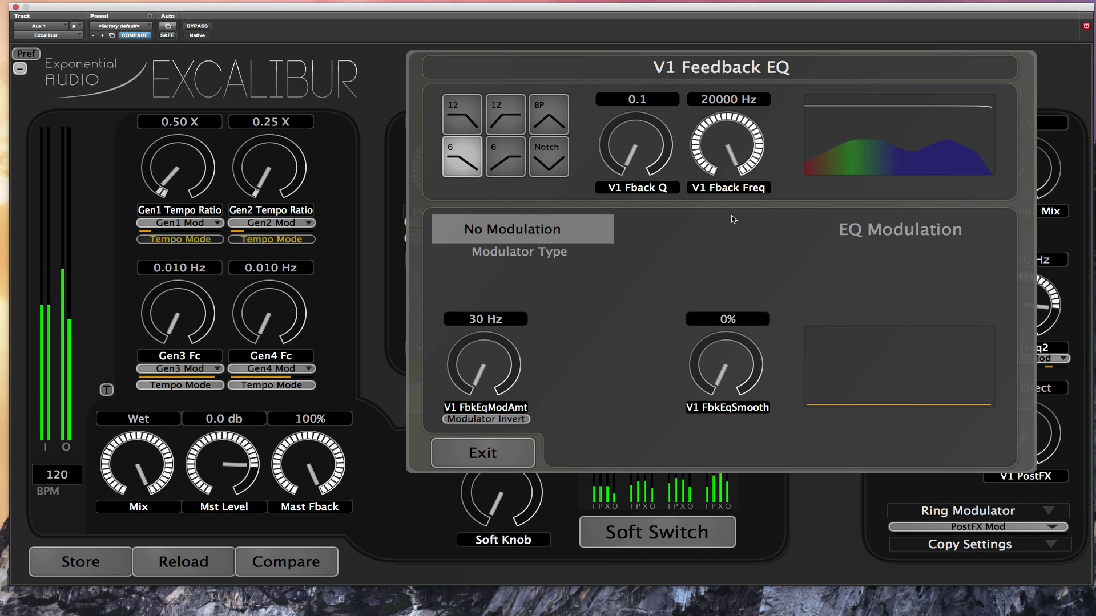
{"action": "left_click", "coordinate": [549, 161]}
{"action": "left_click", "coordinate": [549, 117]}
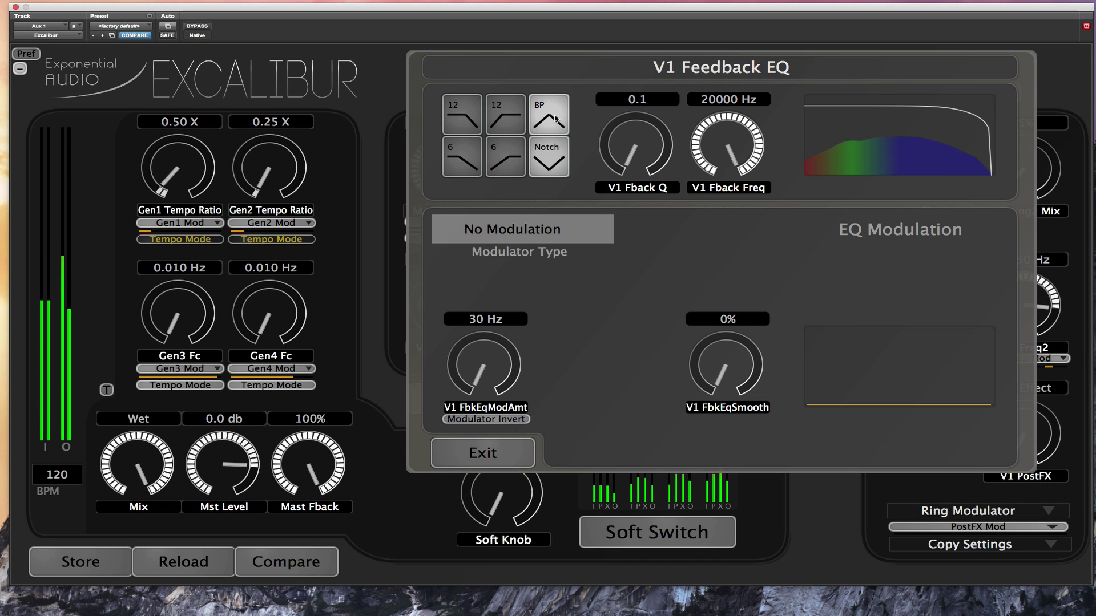
{"action": "left_click_drag", "start_coordinate": [624, 127], "coordinate": [626, 105]}
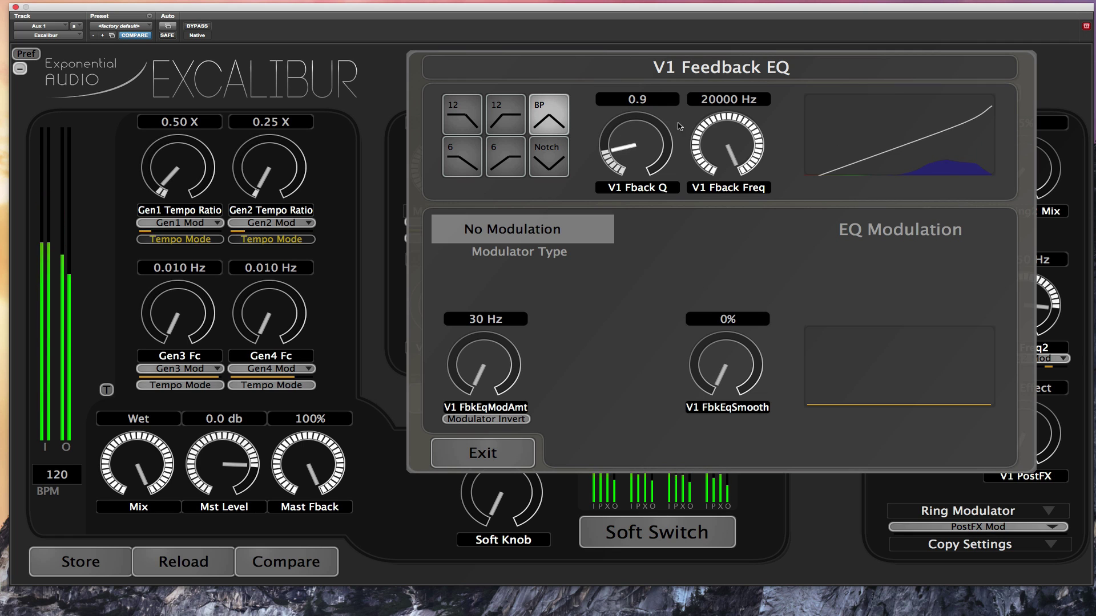
{"action": "left_click_drag", "start_coordinate": [728, 143], "coordinate": [694, 225]}
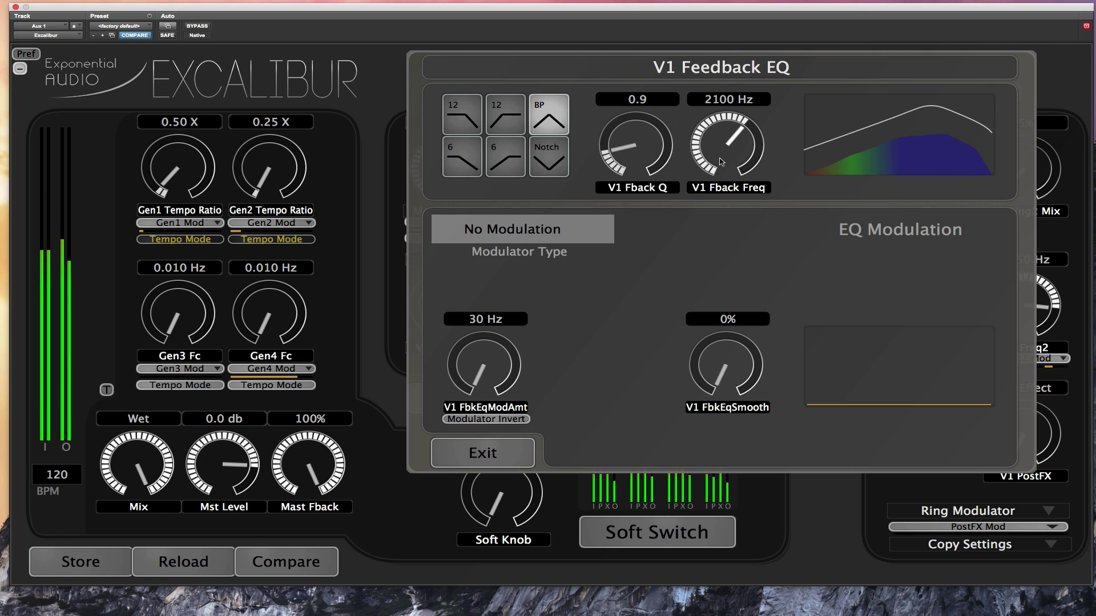
{"action": "left_click_drag", "start_coordinate": [720, 146], "coordinate": [720, 172]}
{"action": "left_click_drag", "start_coordinate": [640, 138], "coordinate": [640, 110]}
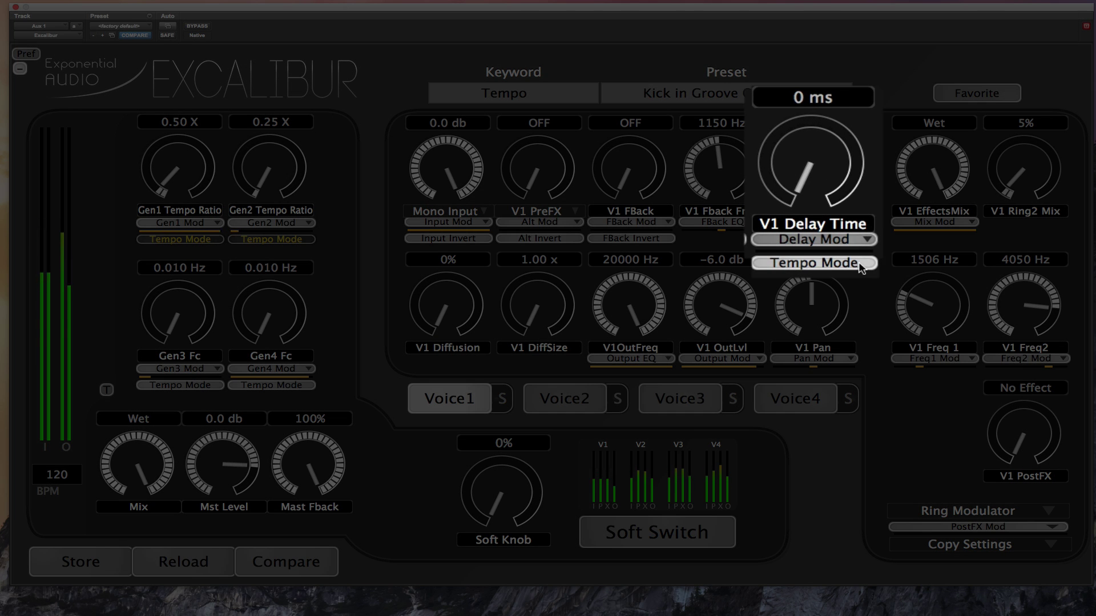
Step: Toggle Tempo Mode for V1 Delay Time on and off, then step two presets down to Vintage Tempo Slap Amp 4
{"action": "left_click", "coordinate": [857, 264]}
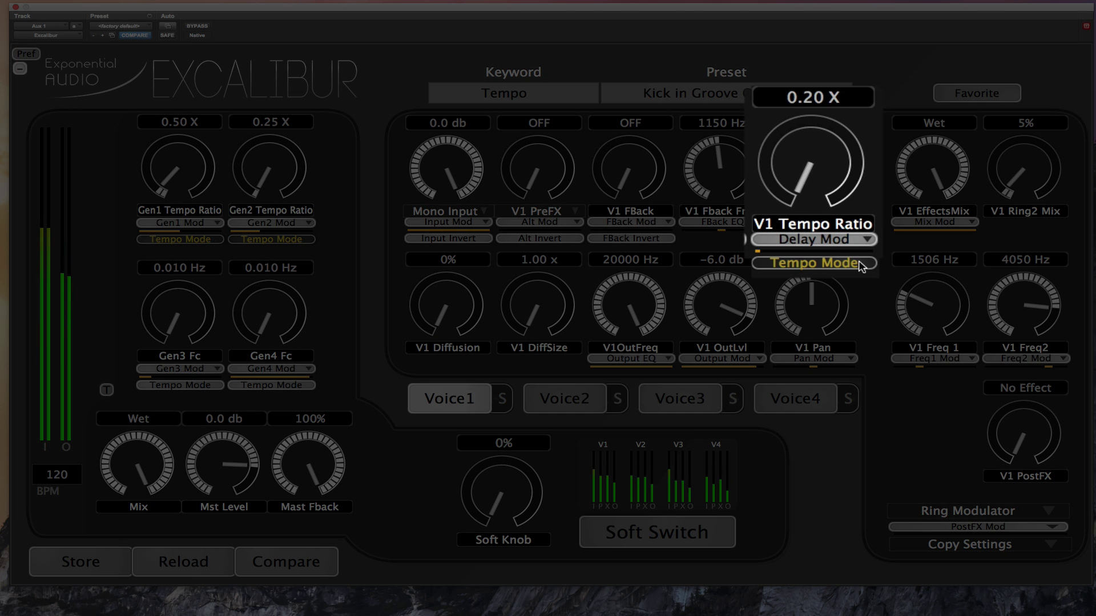
{"action": "left_click", "coordinate": [850, 265]}
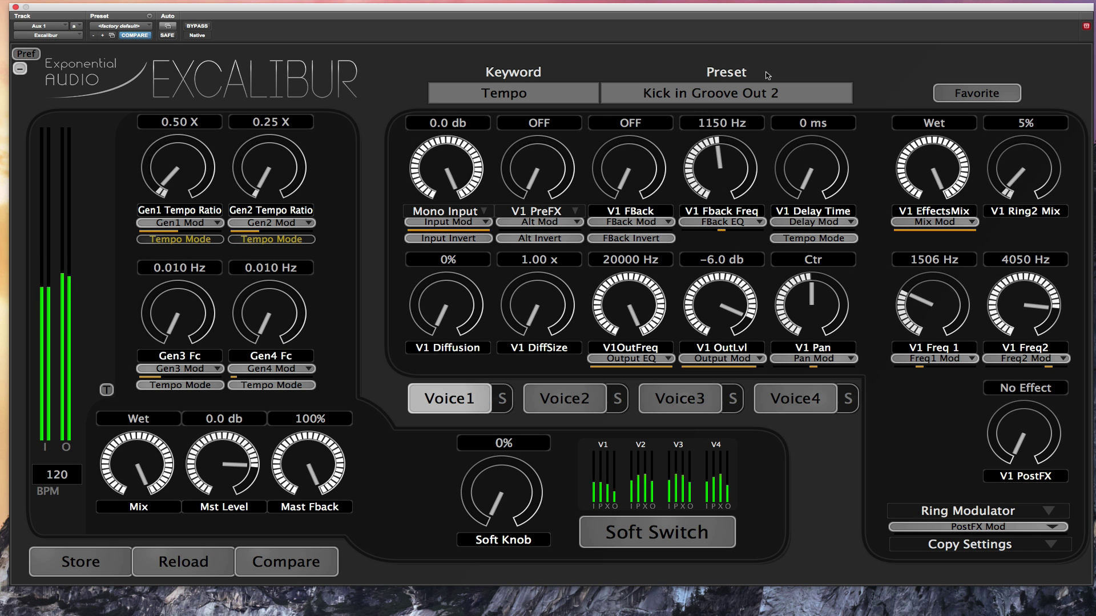
{"action": "key", "text": "Down"}
{"action": "key", "text": "Down"}
{"action": "key", "text": "Down"}
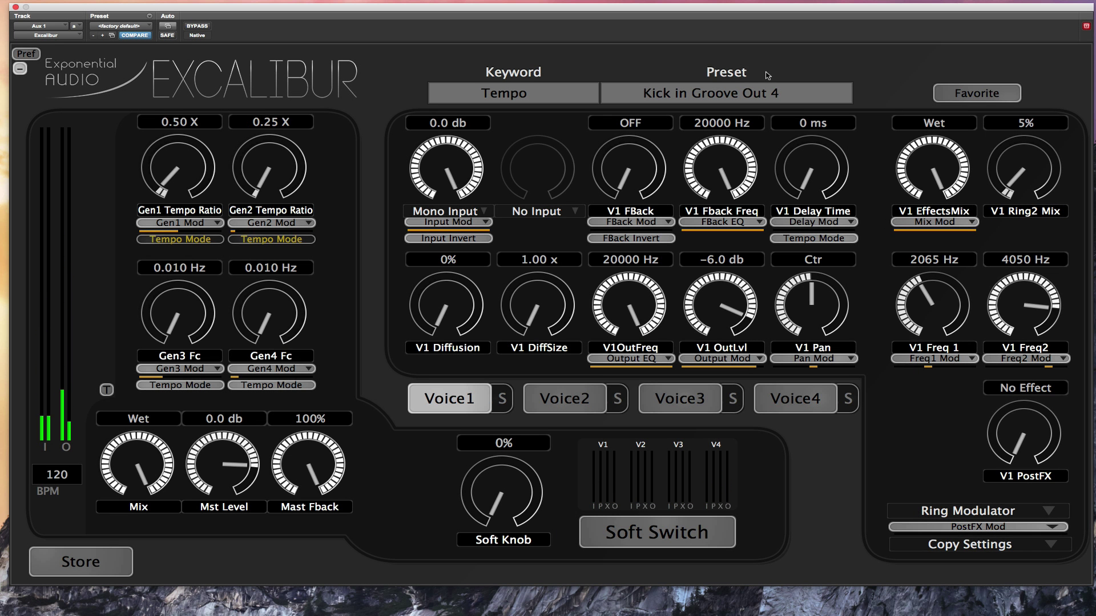
{"action": "key", "text": "Down"}
{"action": "key", "text": "Down"}
{"action": "key", "text": "Down"}
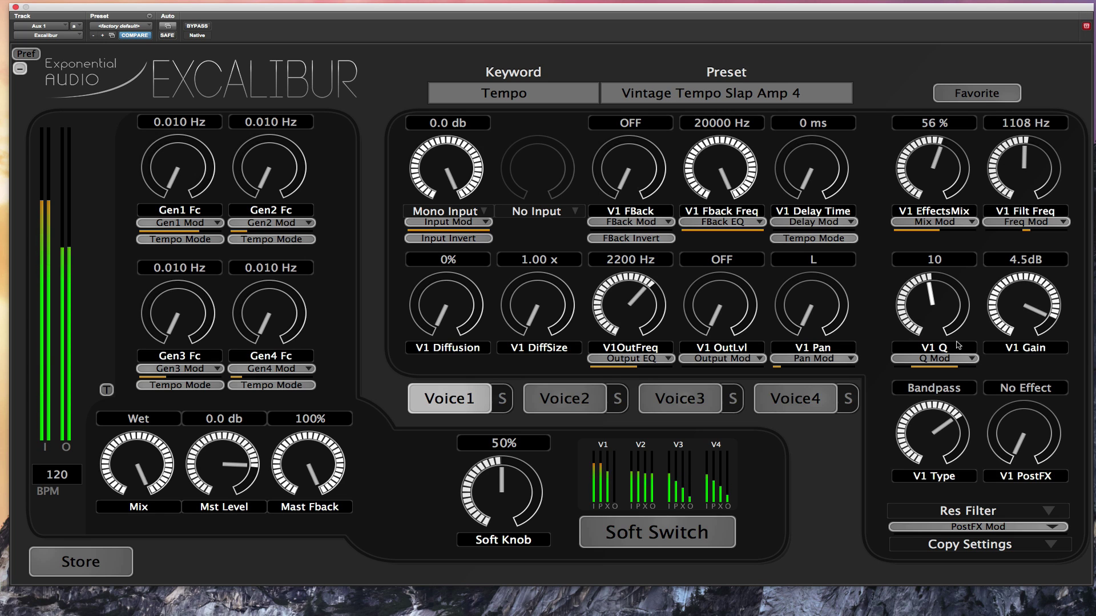
Step: Clear voice 1's Res Filter post effect and apply a Ring Modulator (Freq 1 440 Hz, Freq2 880 Hz)
{"action": "left_click", "coordinate": [970, 516]}
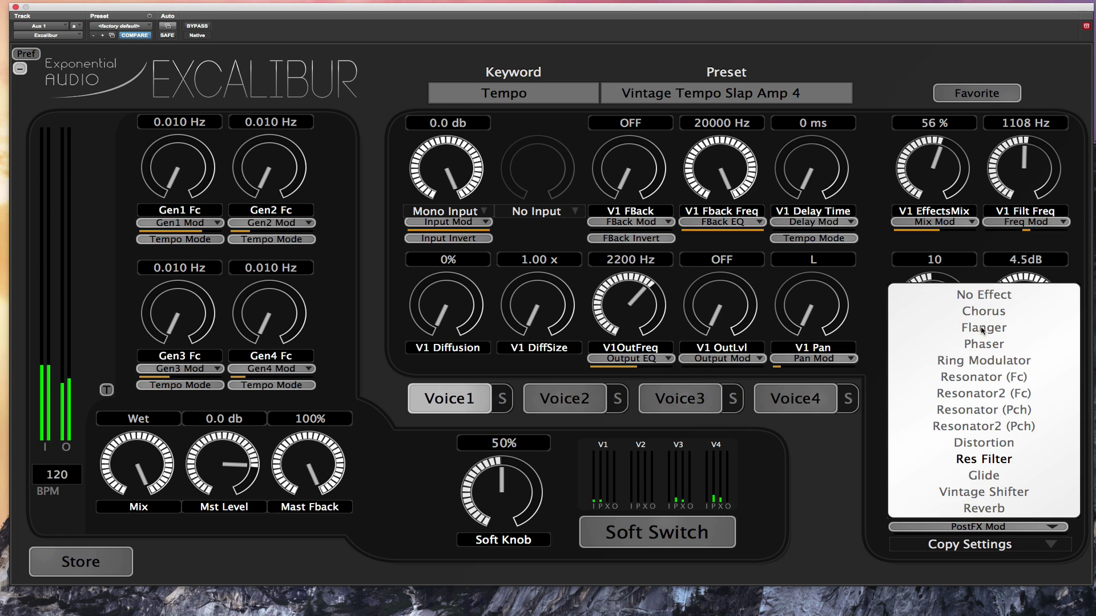
{"action": "left_click", "coordinate": [985, 296]}
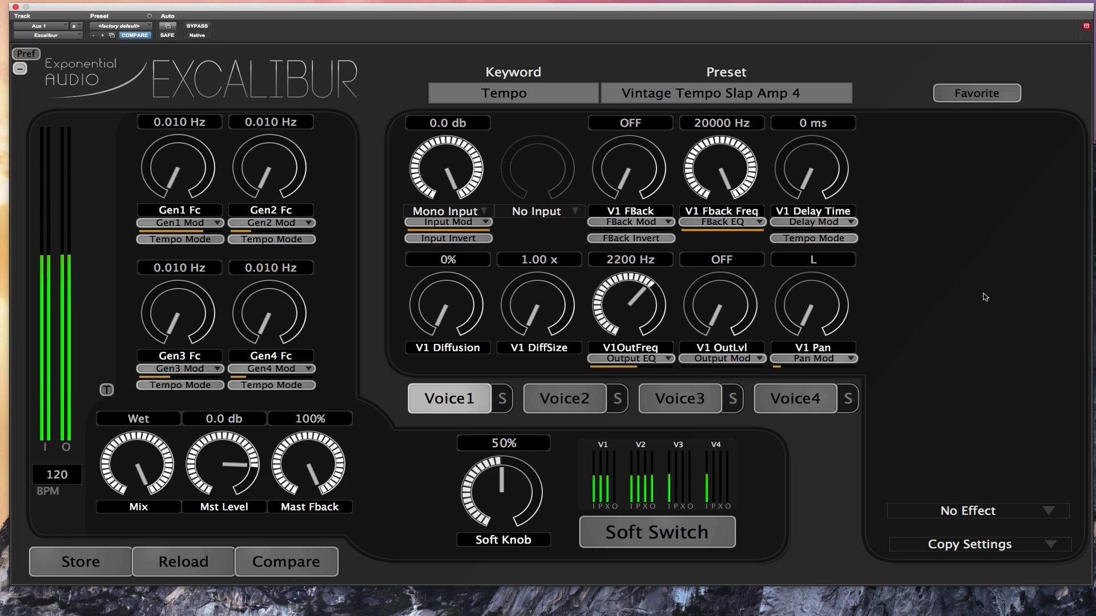
{"action": "left_click", "coordinate": [967, 513]}
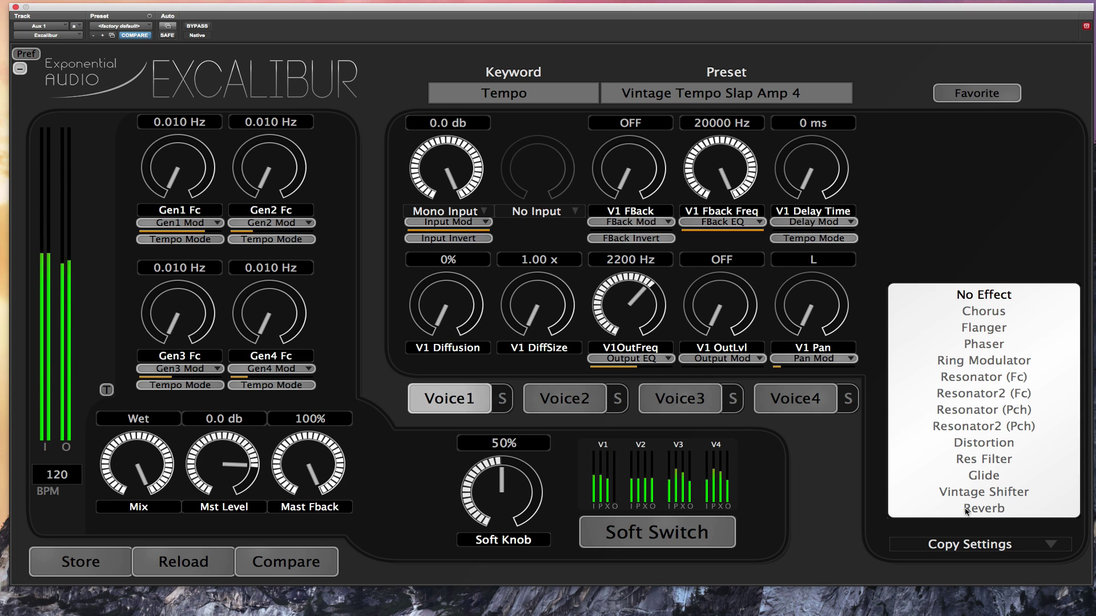
{"action": "left_click", "coordinate": [991, 368]}
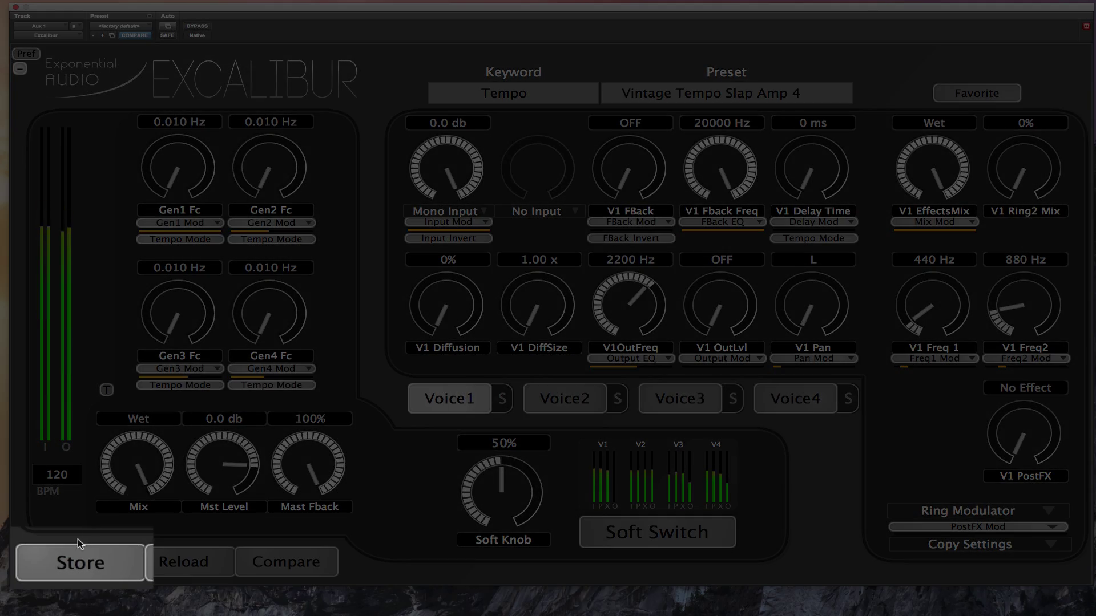
{"action": "left_click", "coordinate": [82, 561]}
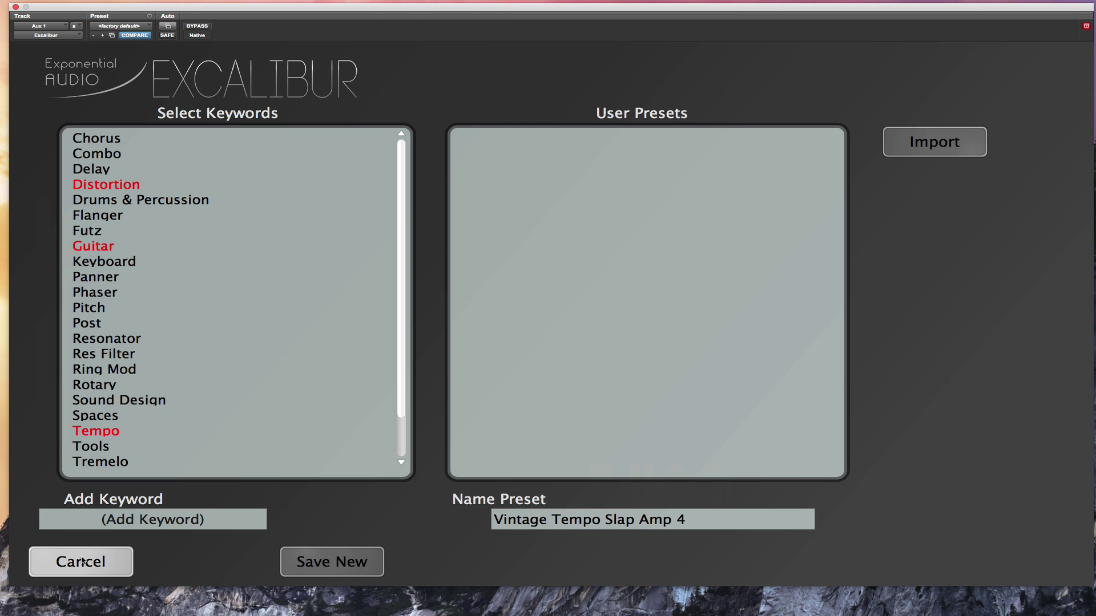
{"action": "left_click", "coordinate": [111, 565]}
{"action": "left_click", "coordinate": [43, 76]}
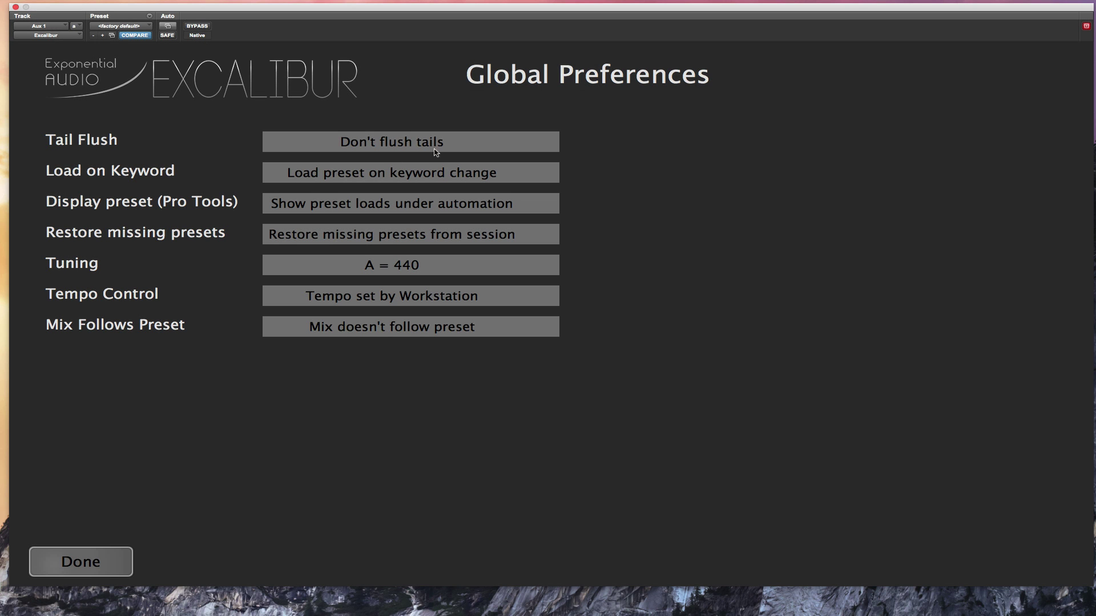
{"action": "left_click", "coordinate": [100, 550]}
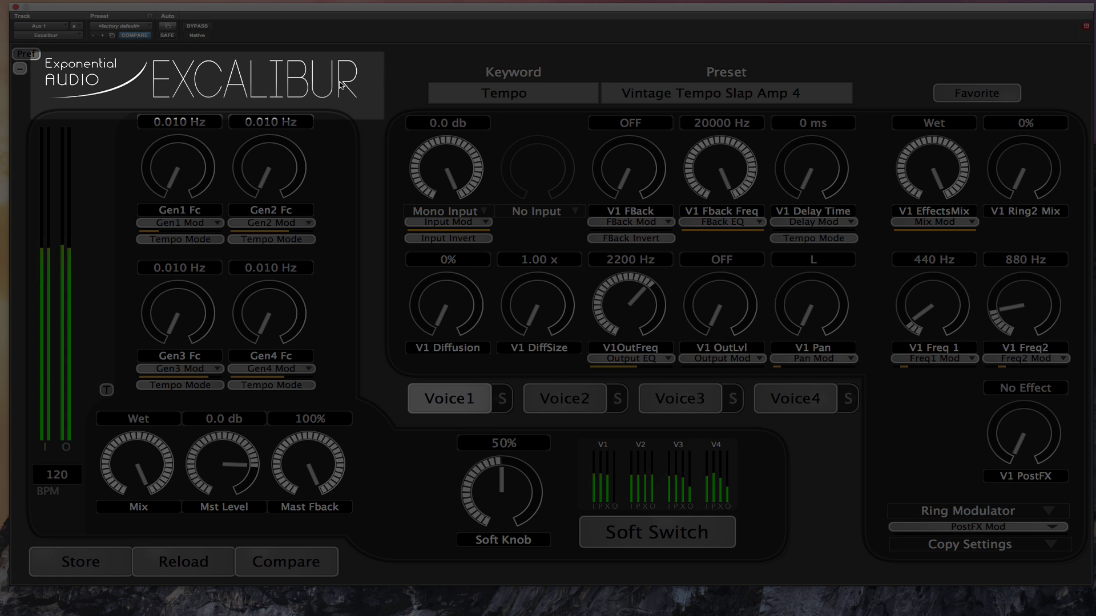
Step: Click the Excalibur logo to show the About page with Version 1.0.0 Release and build details
{"action": "left_click", "coordinate": [341, 83]}
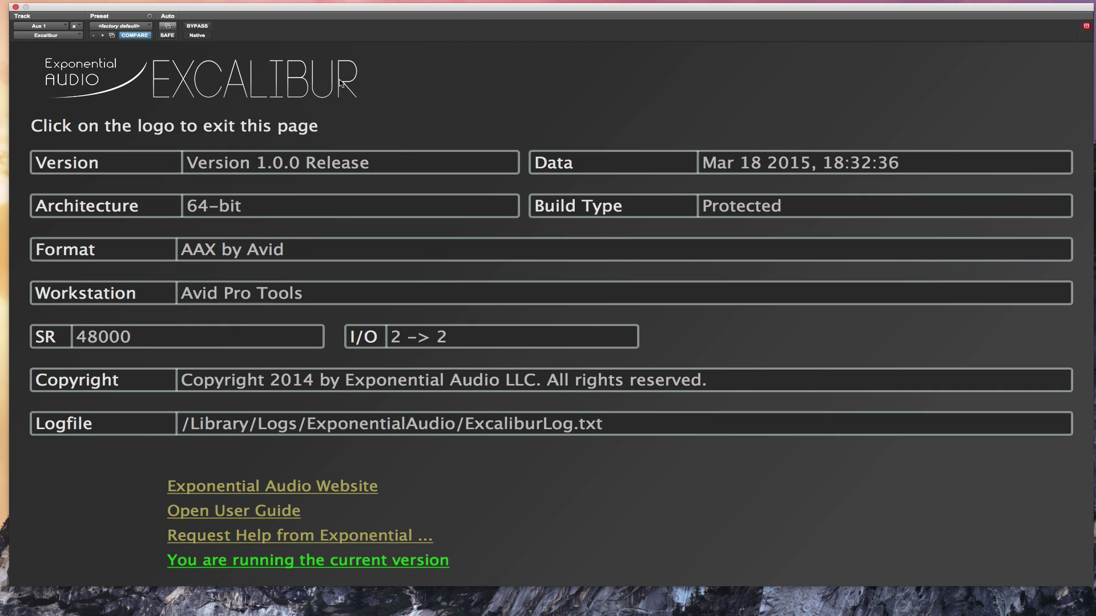